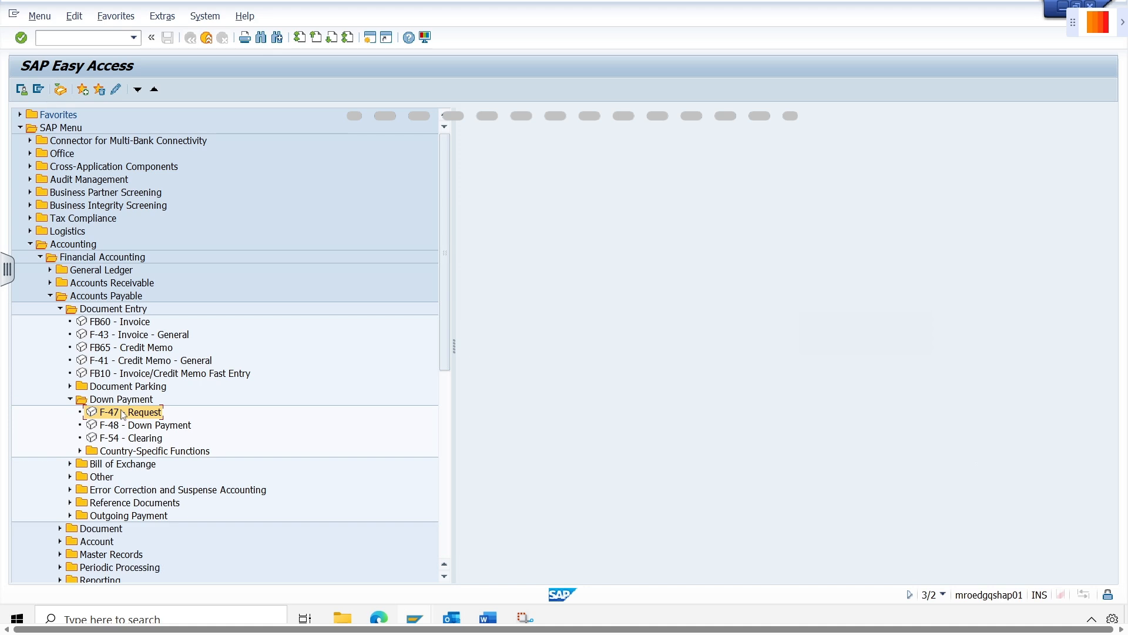
Switch to the standard purchase order's session and display its header payment processing data.
click(222, 38)
click(240, 297)
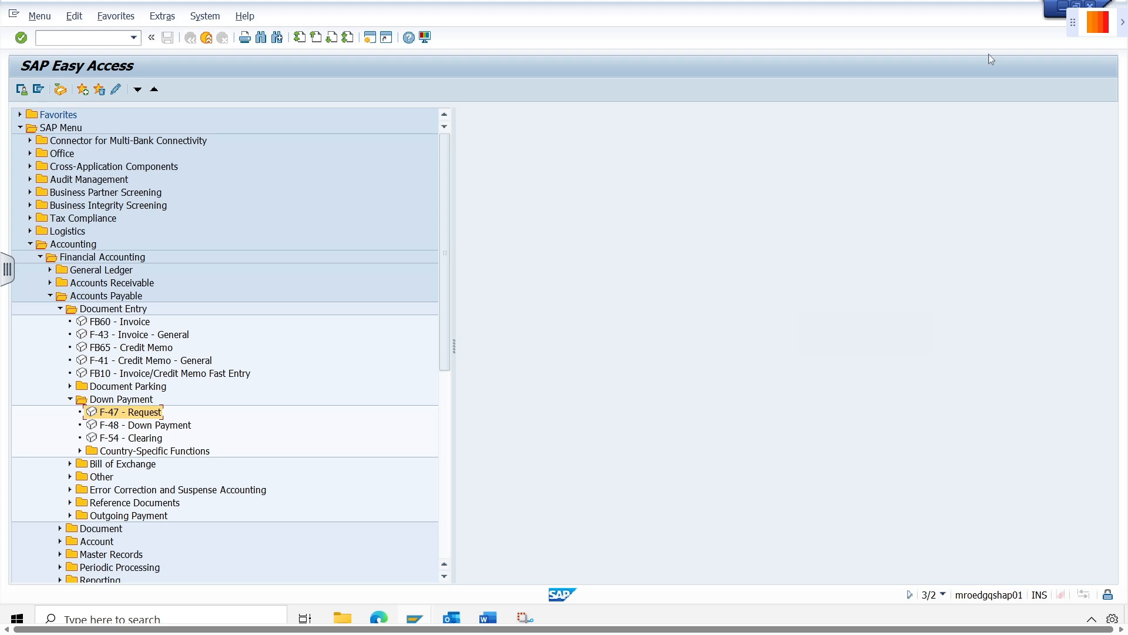
click(1091, 6)
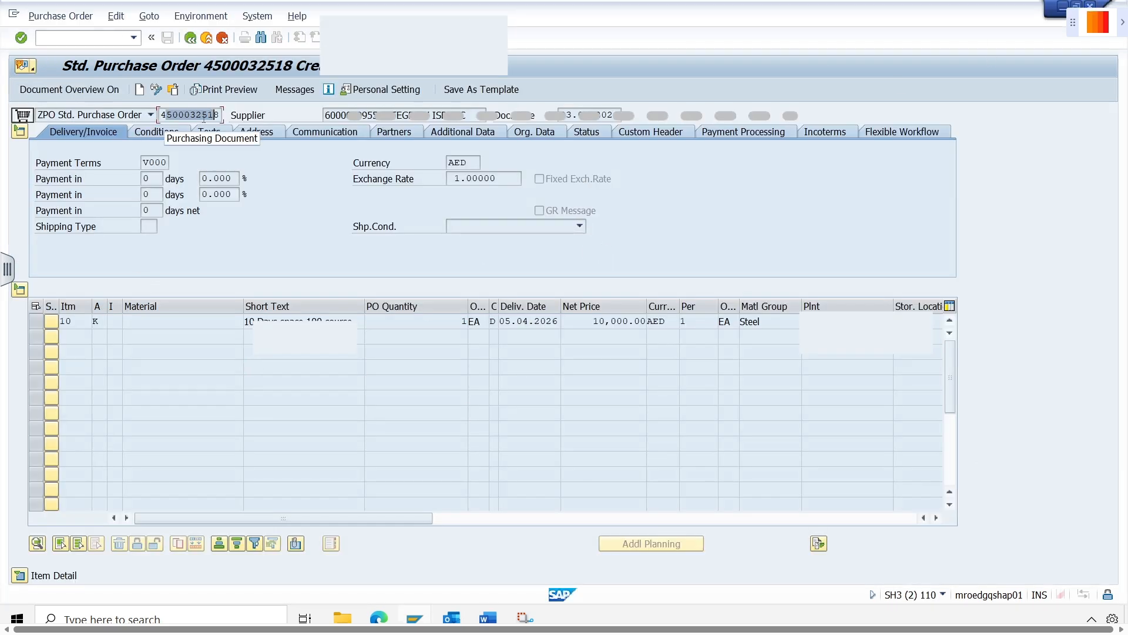
click(191, 115)
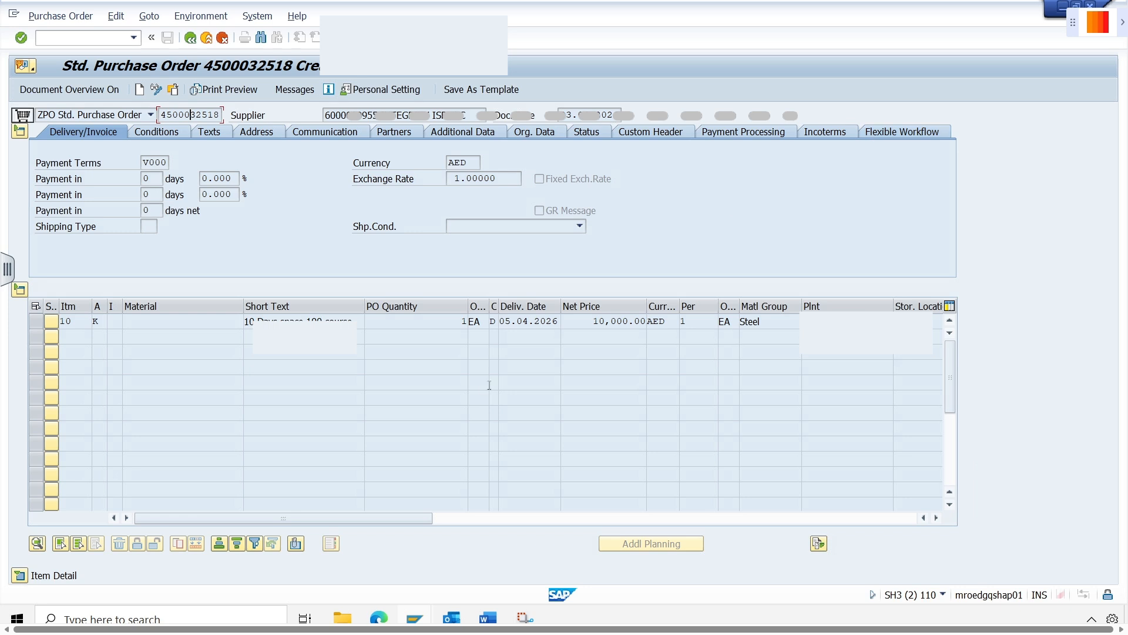
click(901, 132)
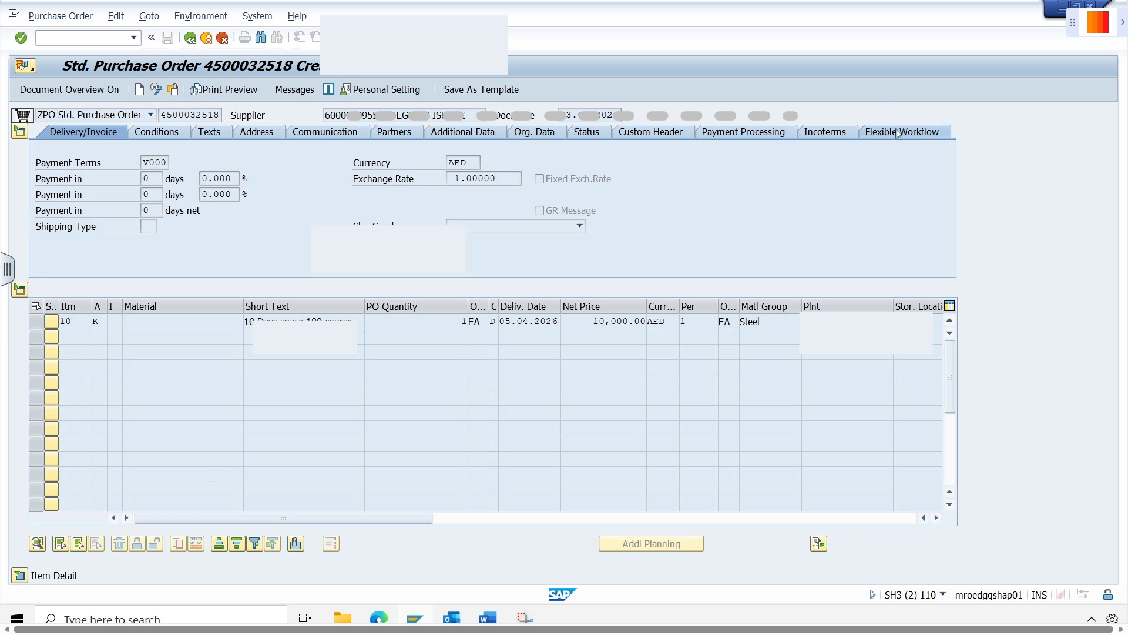
click(742, 133)
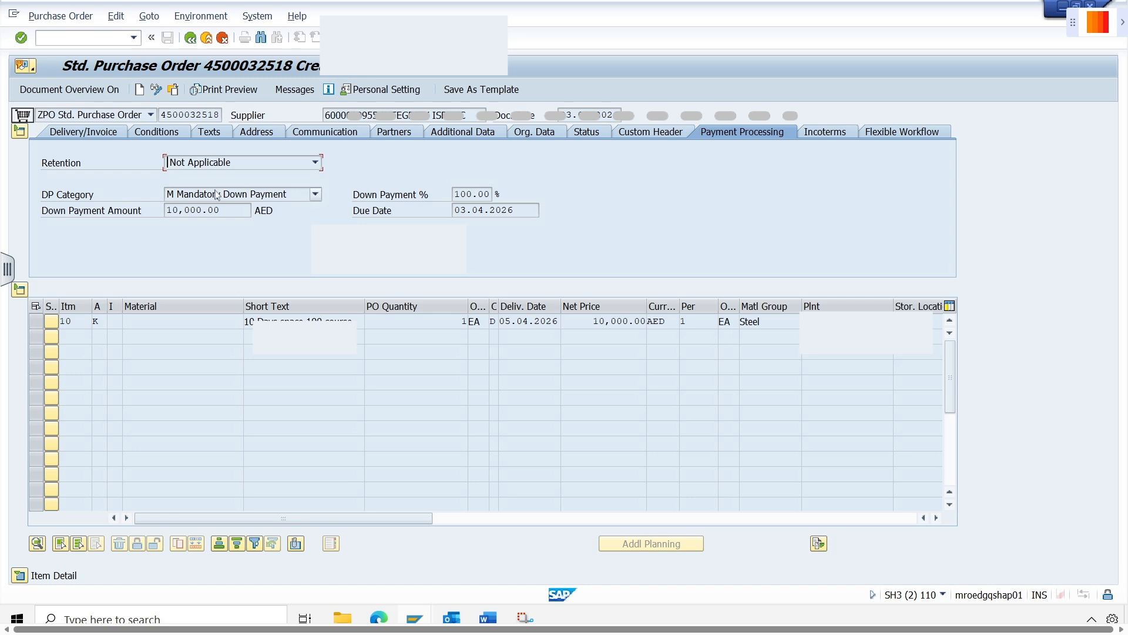
Review the order's down payment category options, percentage, amount and due date, comparing them with the item's net price.
click(316, 194)
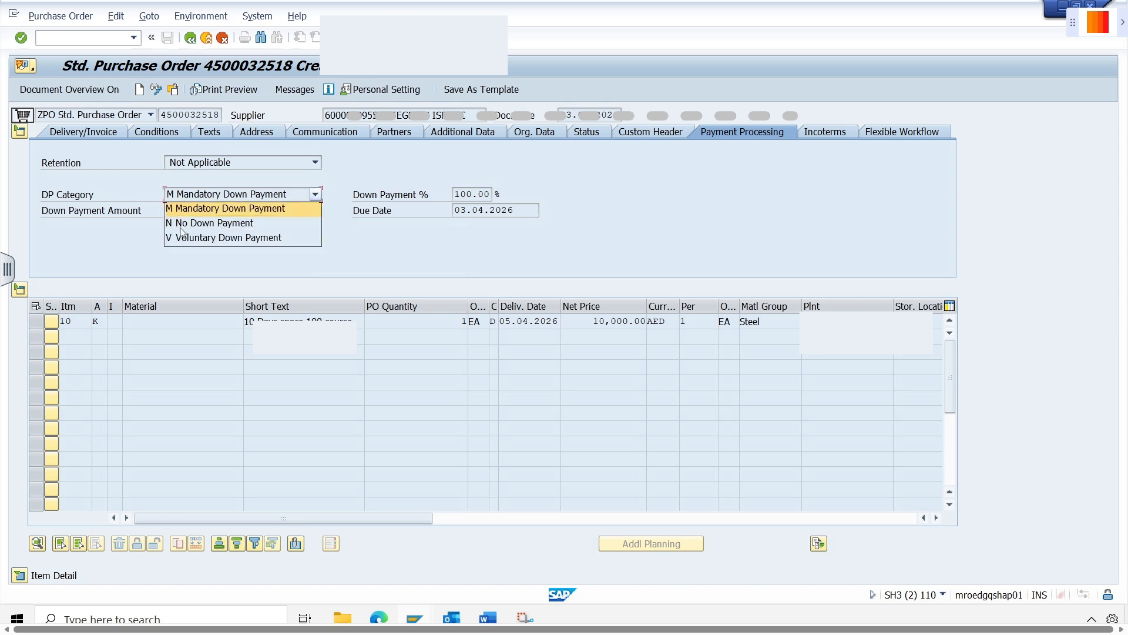
click(200, 208)
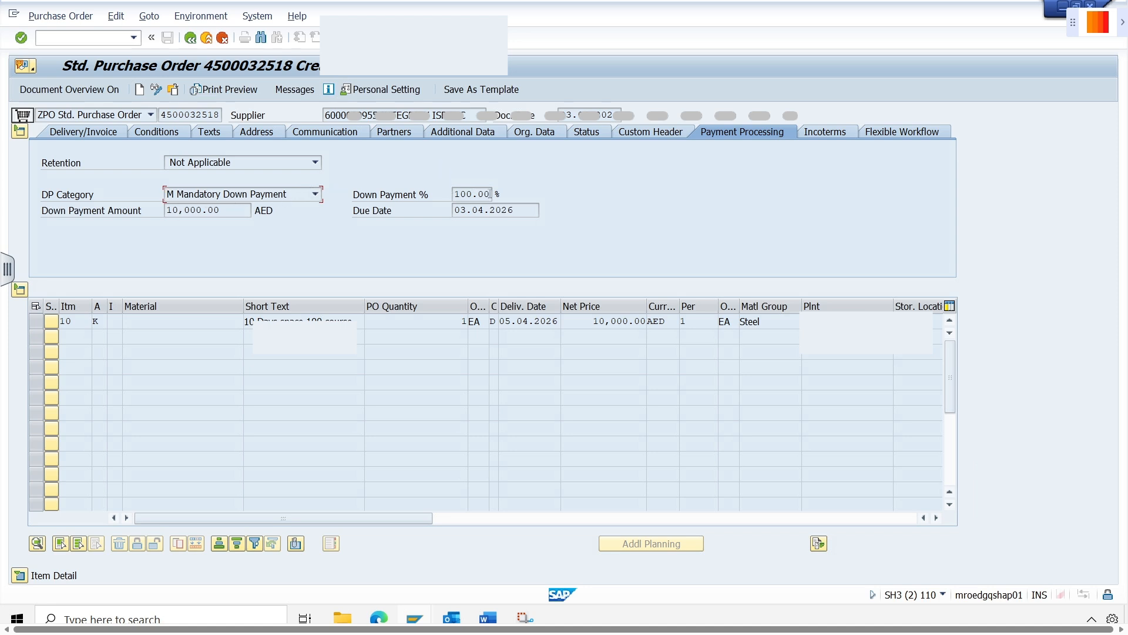
drag(454, 193, 493, 194)
click(467, 193)
drag(590, 322, 648, 321)
drag(224, 211, 167, 211)
drag(519, 213, 441, 212)
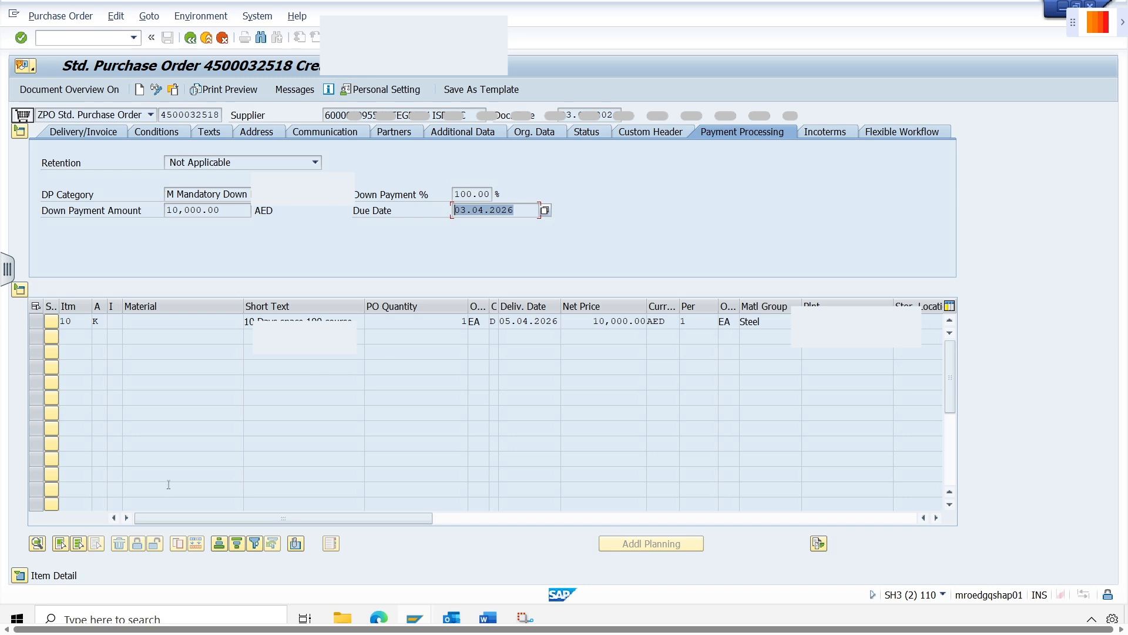
Expand the item details of the purchase order and look through the item's condition control and delivery address data.
click(20, 576)
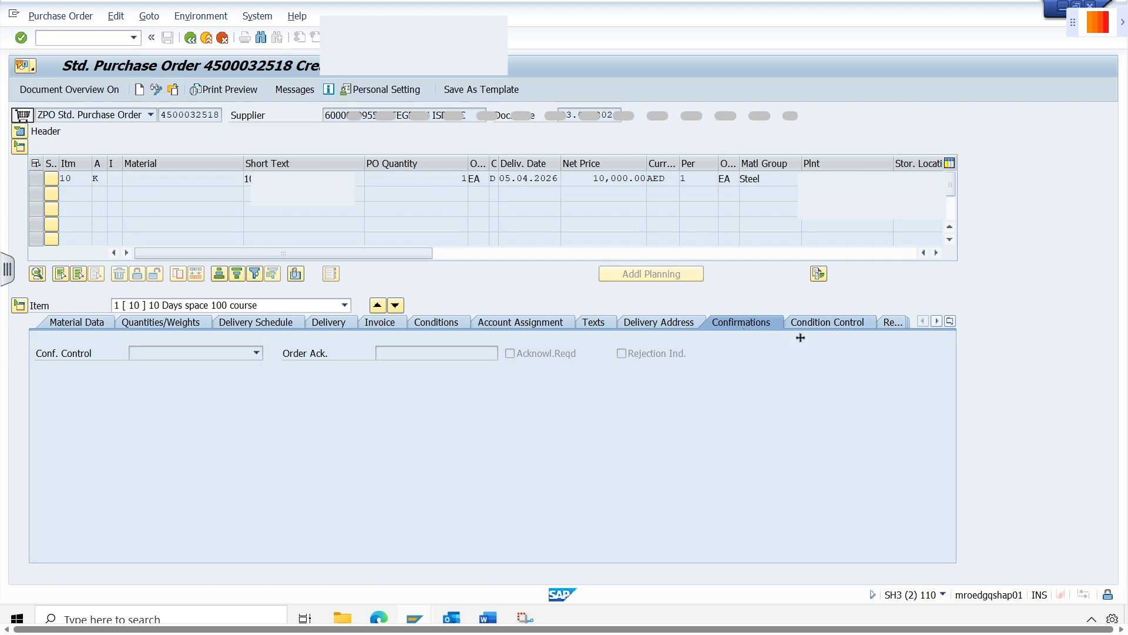
click(827, 322)
click(677, 436)
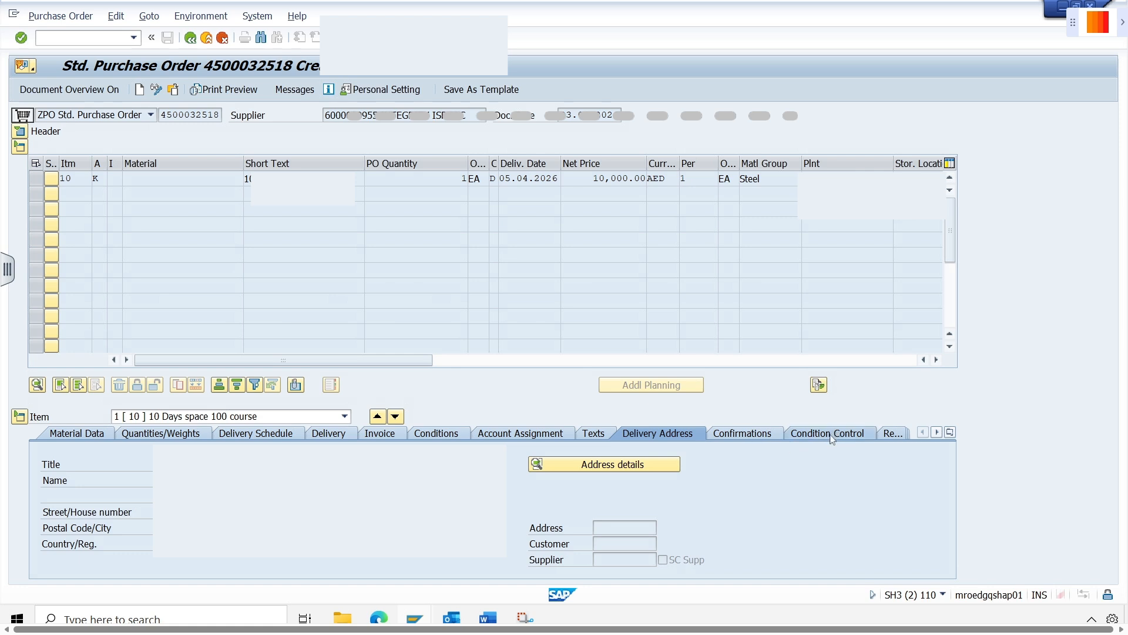
Show the purchase order header again and check the status of the GL Account/Finance approval step in the flexible workflow.
click(19, 146)
click(174, 90)
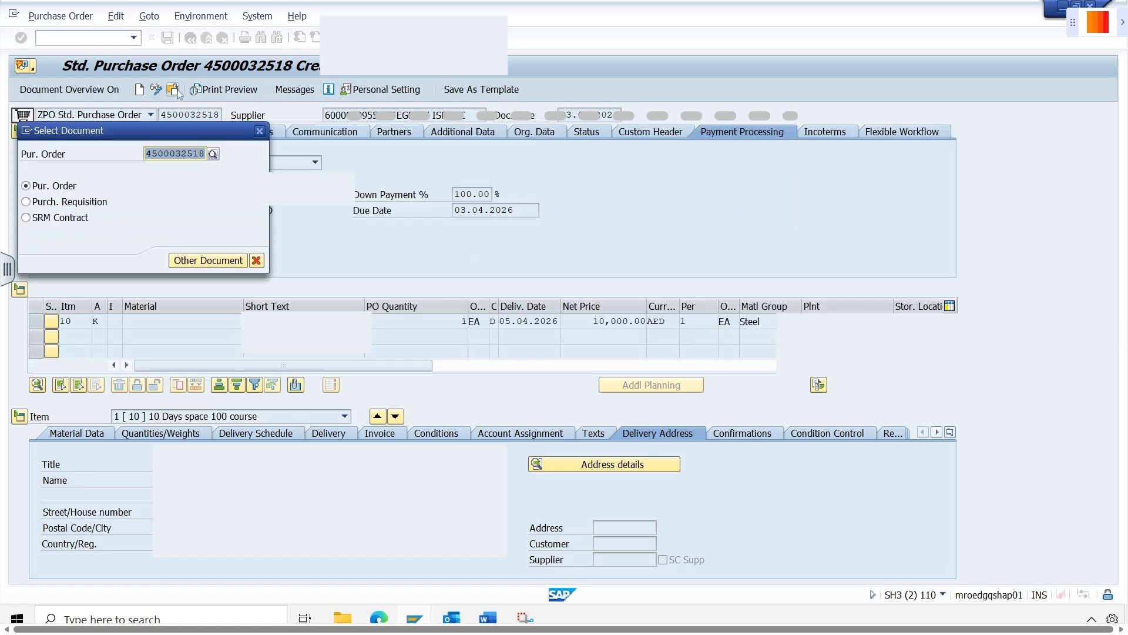
key(Escape)
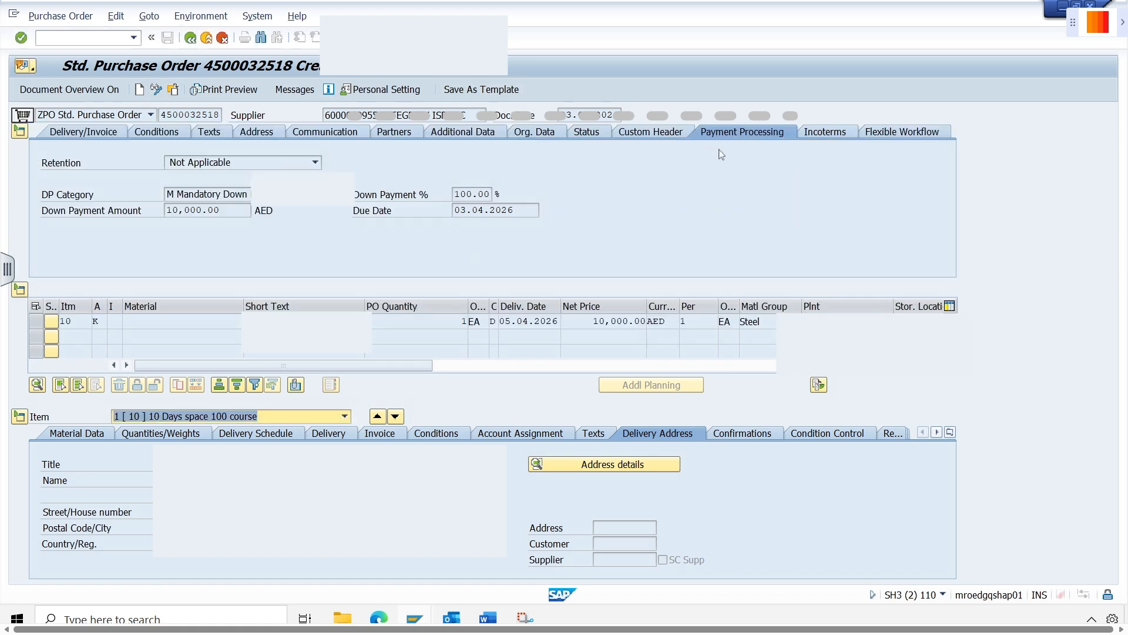
click(902, 131)
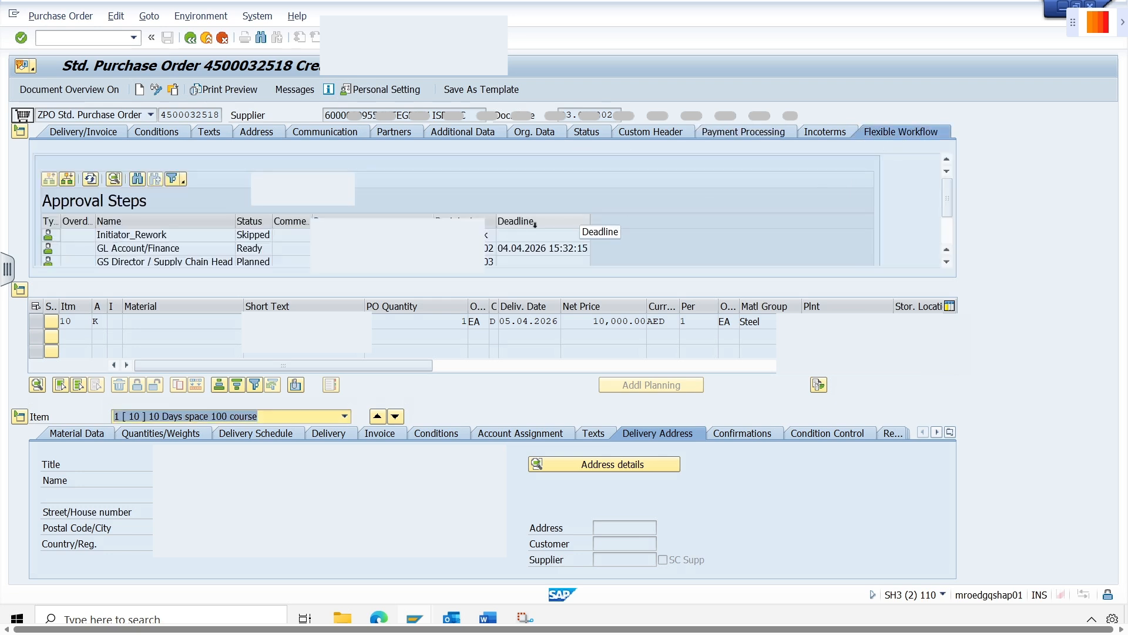
click(269, 247)
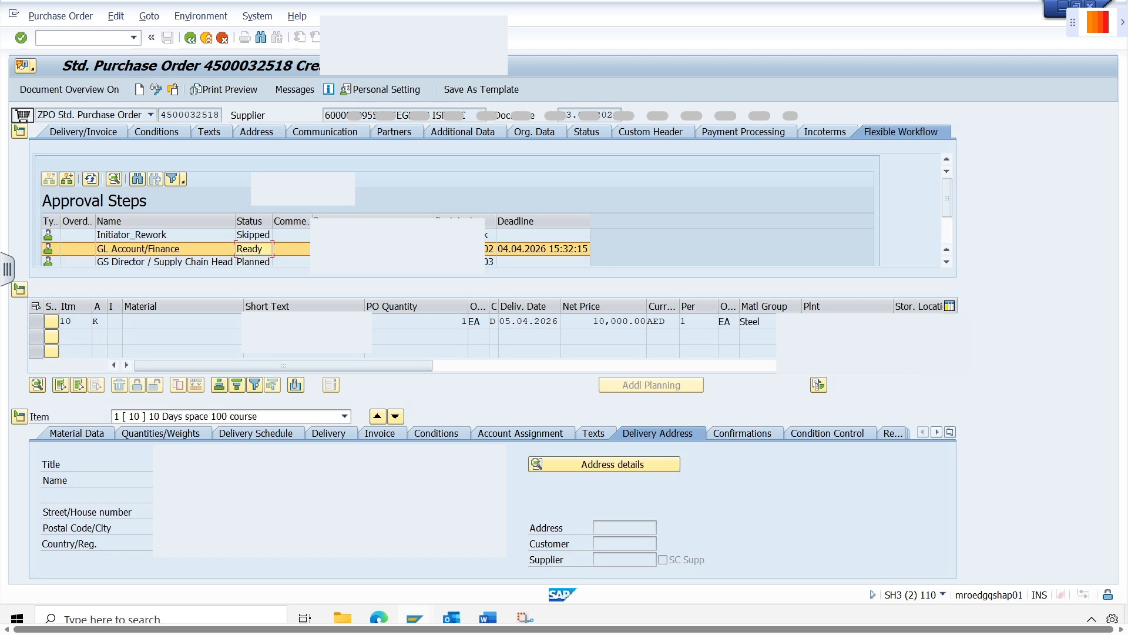
Restart transaction ME2DP in the down-payment monitoring session and enter the purchase order number as the purchasing document.
click(1062, 7)
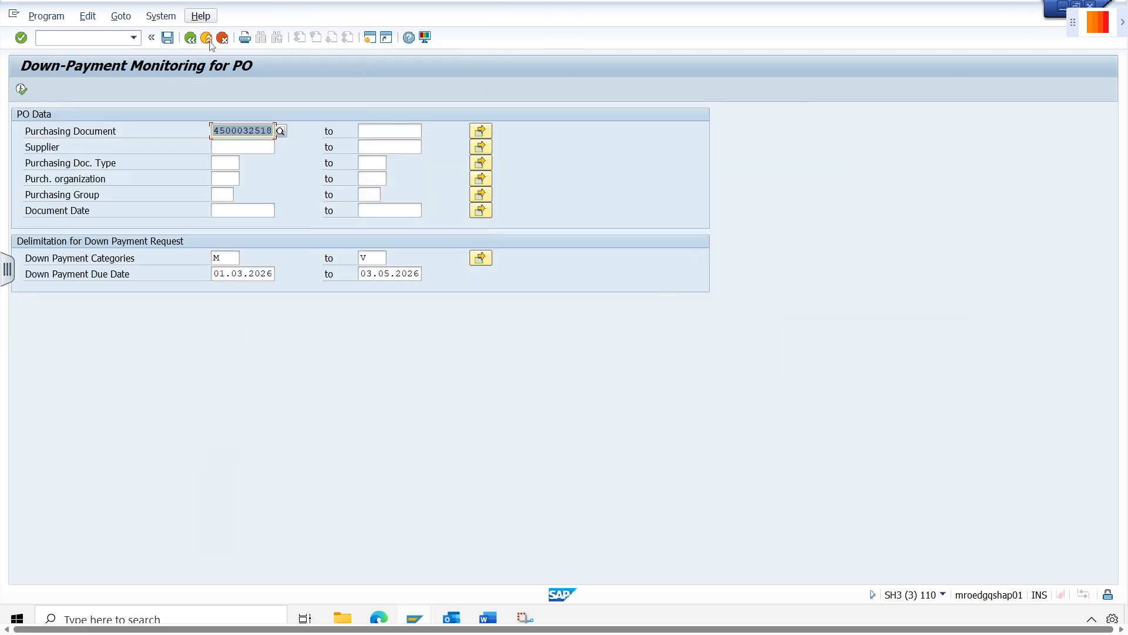
click(189, 39)
text(ME2DP)
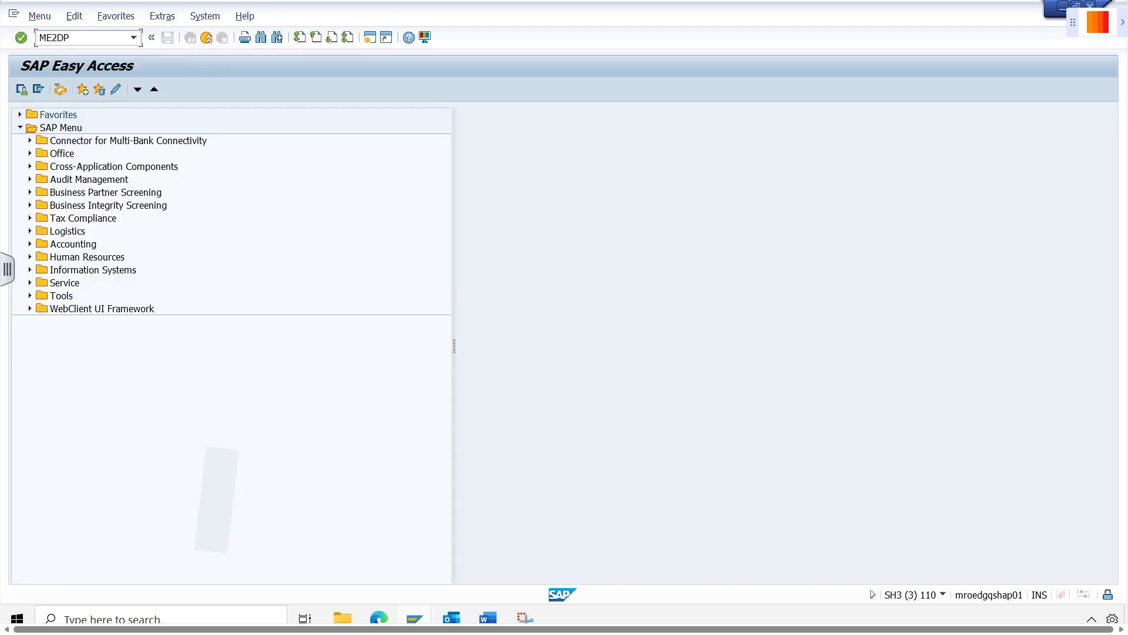
key(Return)
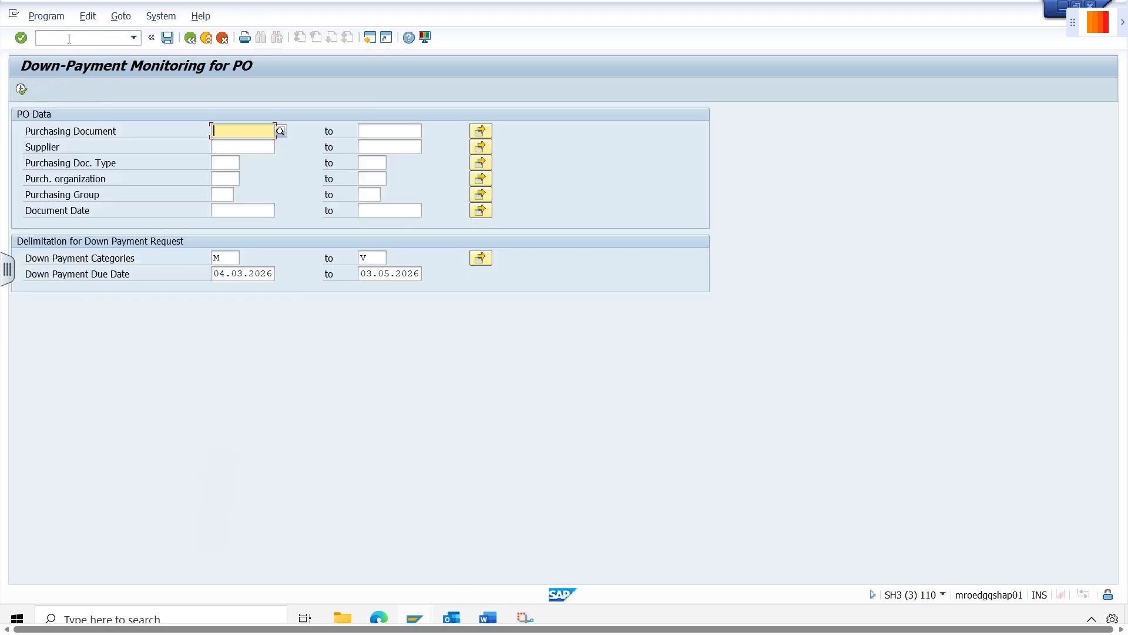
key(space)
key(Down)
key(Return)
Set the down payment due date to start at 01.03.2026, restrict the categories to M only, and run the report.
click(225, 274)
key(BackSpace)
text(1)
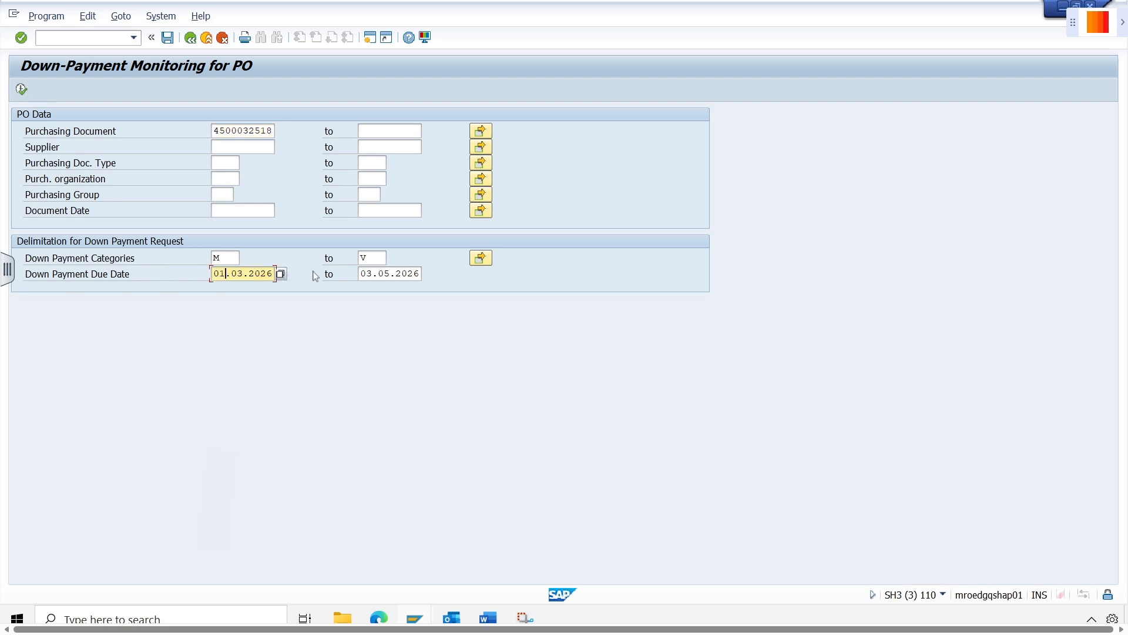
click(225, 259)
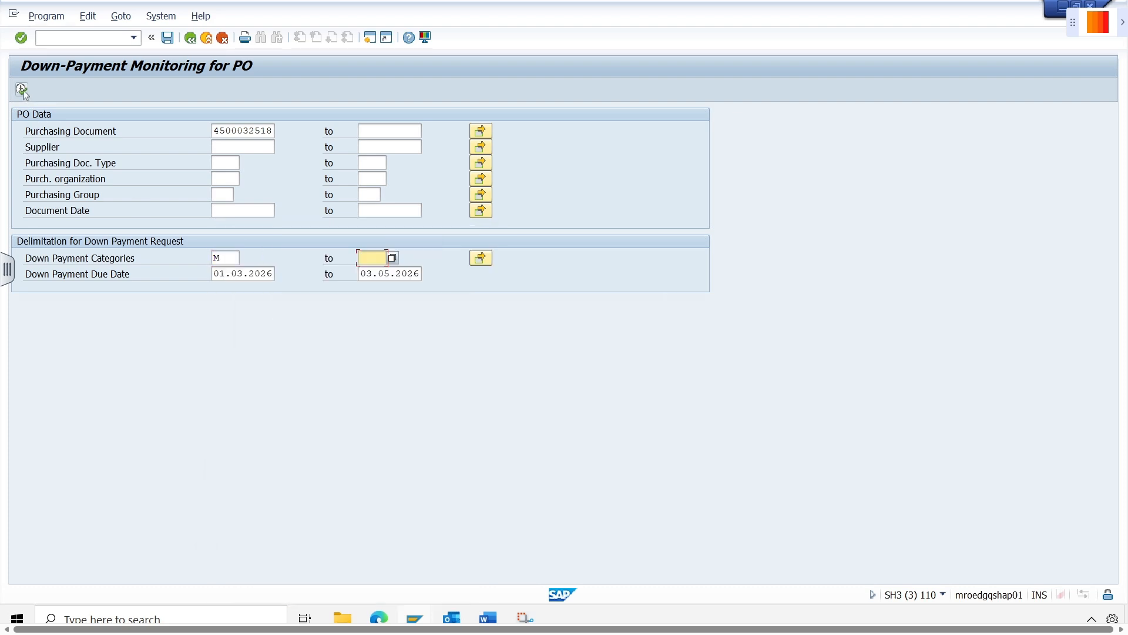
click(22, 89)
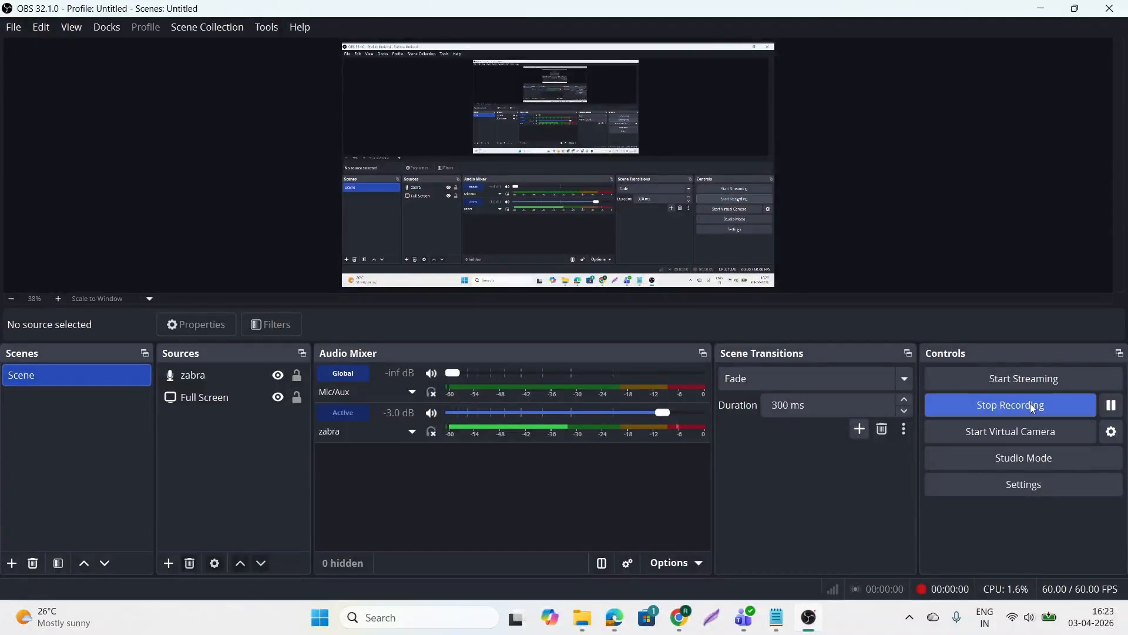
Switch to the purchase order, reload it, and check the GL Account/Finance and GS Director / Supply Chain Head approval steps.
click(1042, 9)
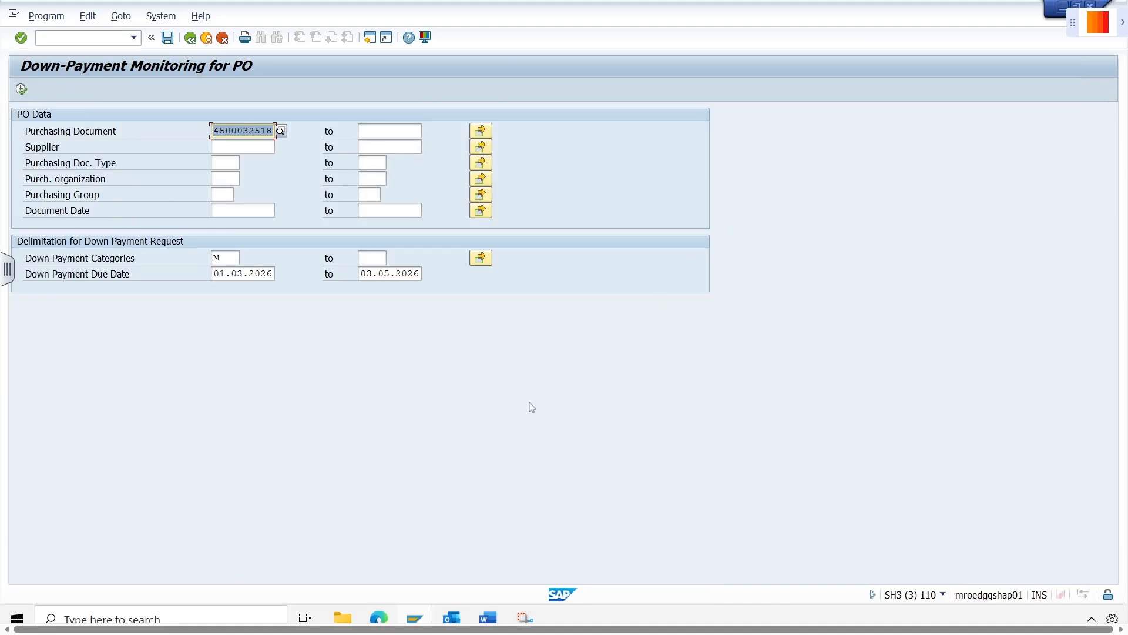
click(426, 620)
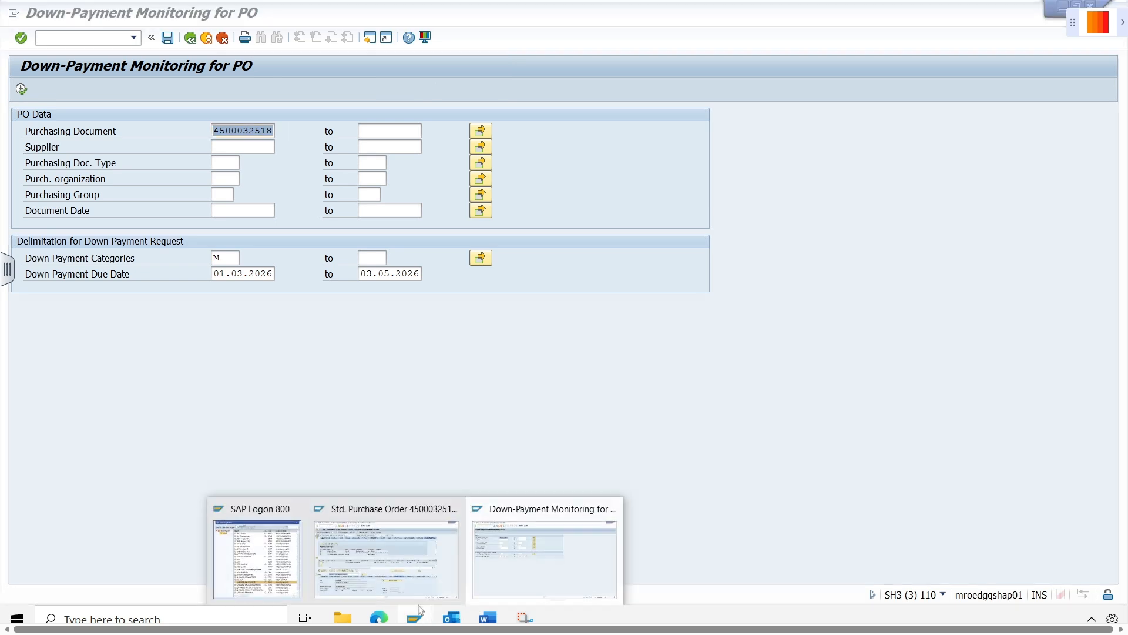
click(410, 563)
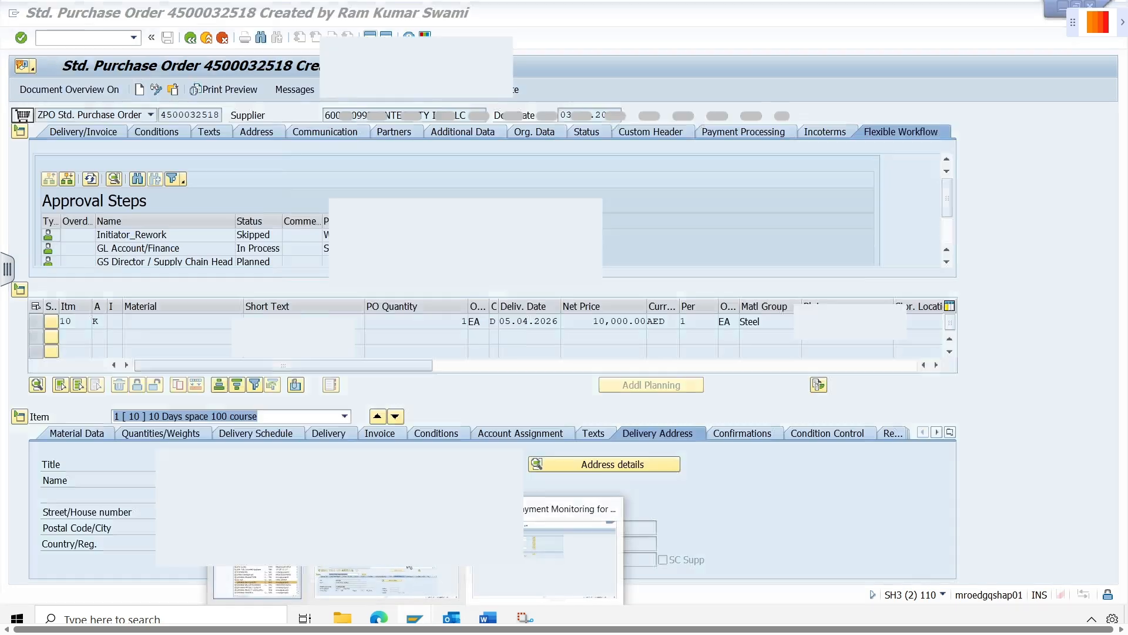
click(174, 89)
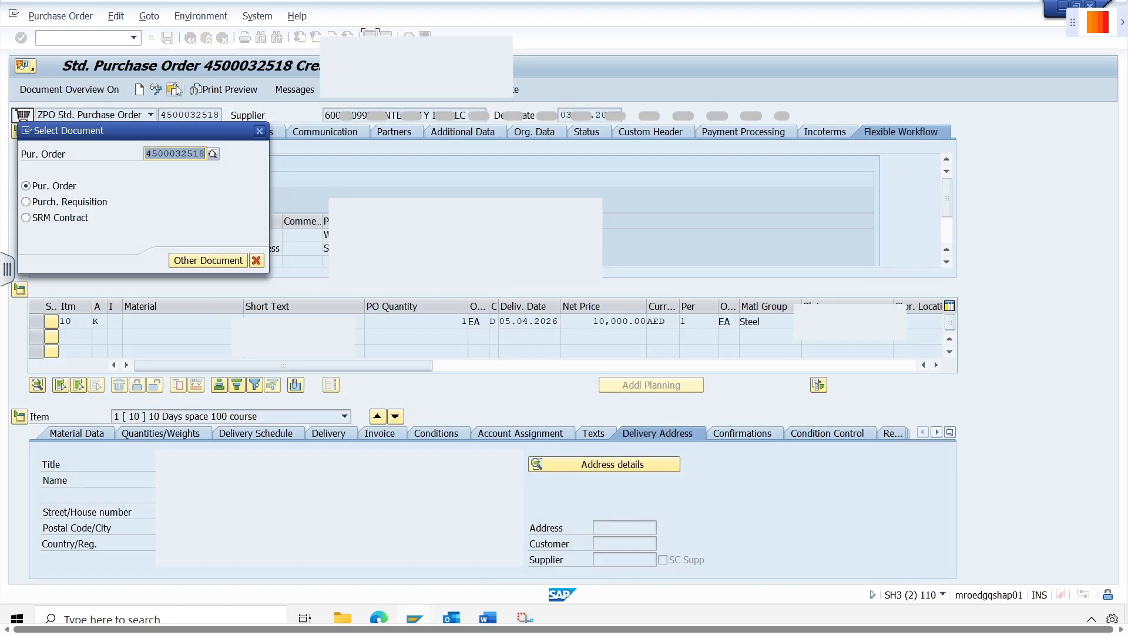
key(Return)
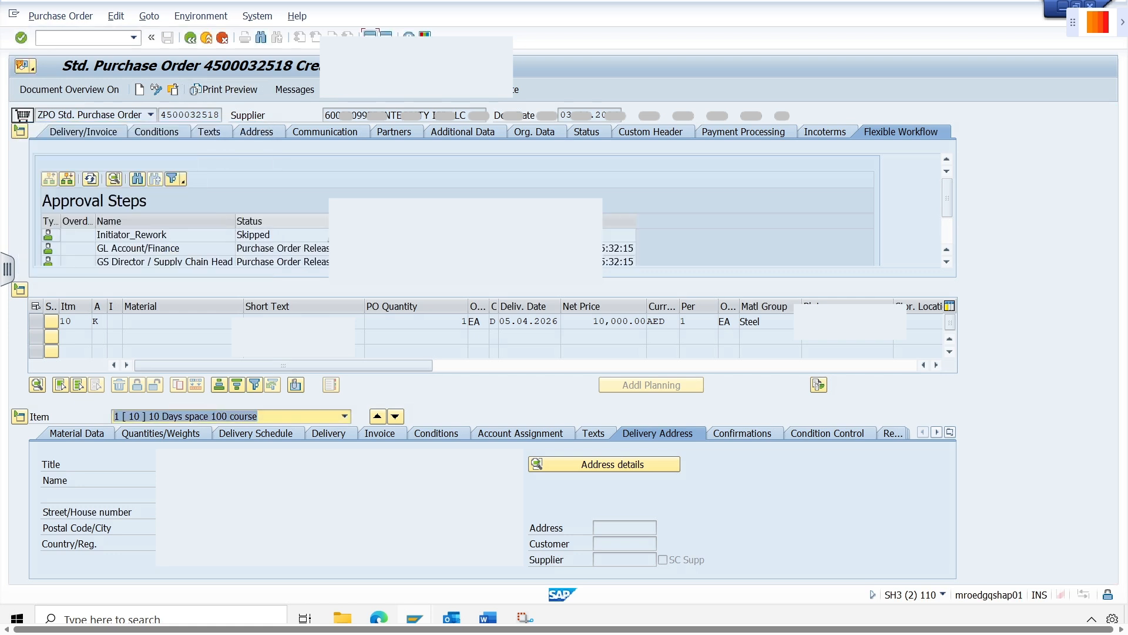
click(297, 253)
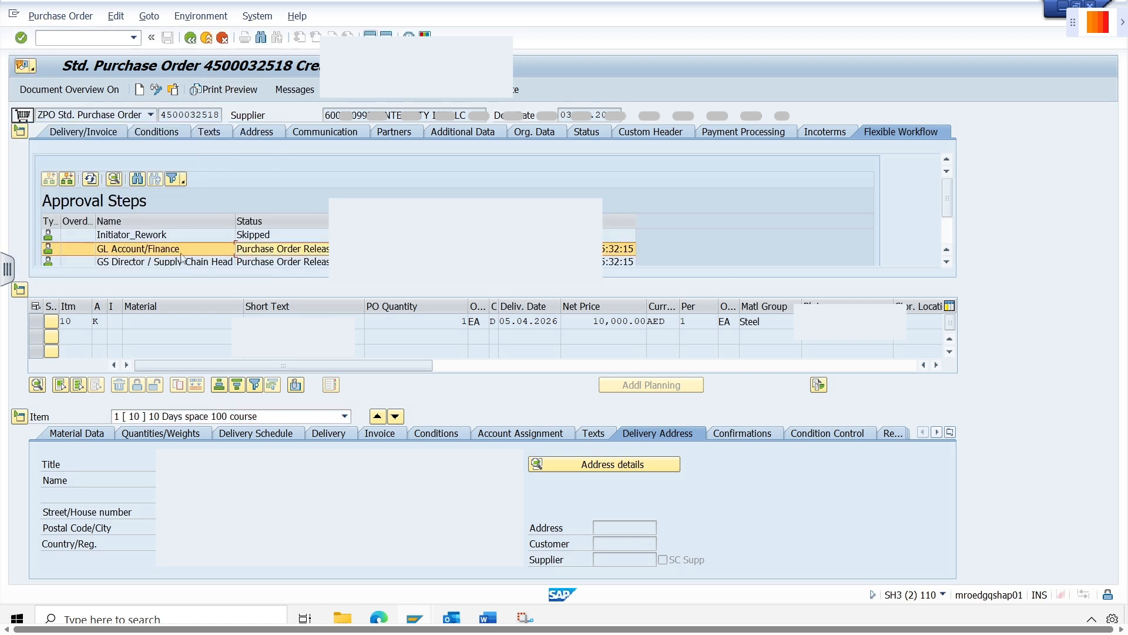
click(327, 263)
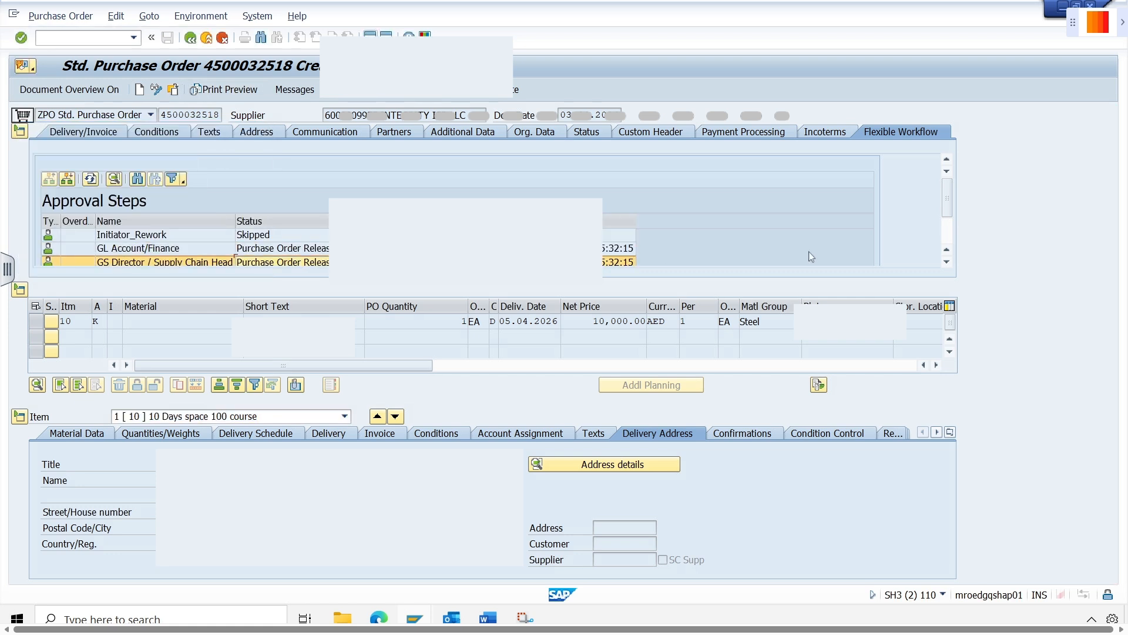
Return to the ME2DP down-payment monitoring selection and run the report for the purchase order.
click(1062, 7)
click(236, 145)
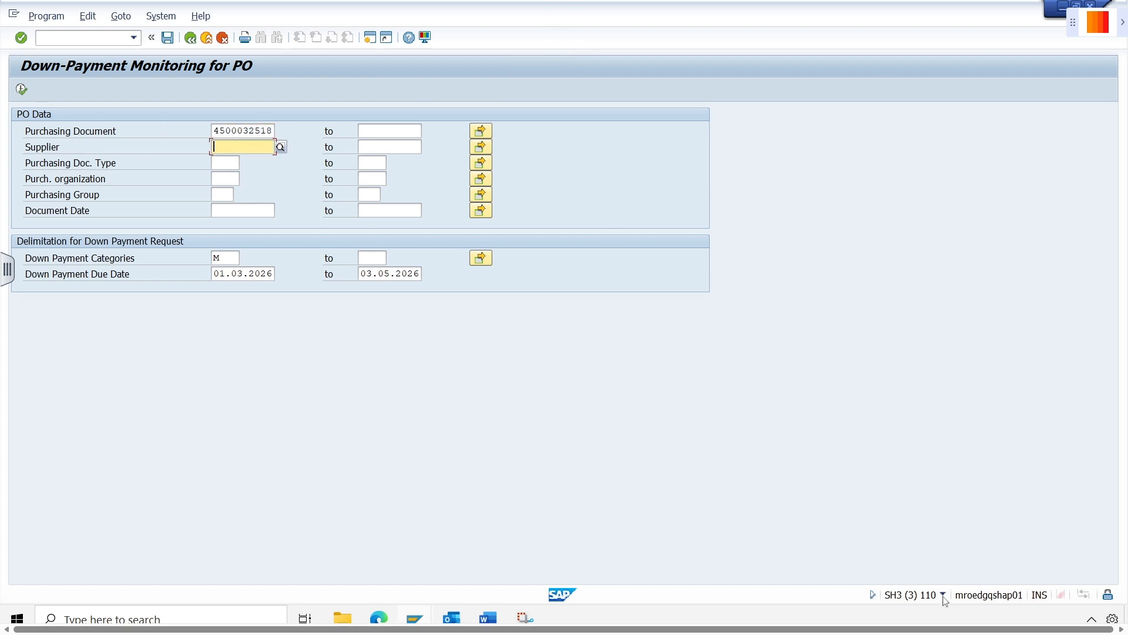
click(134, 38)
click(100, 52)
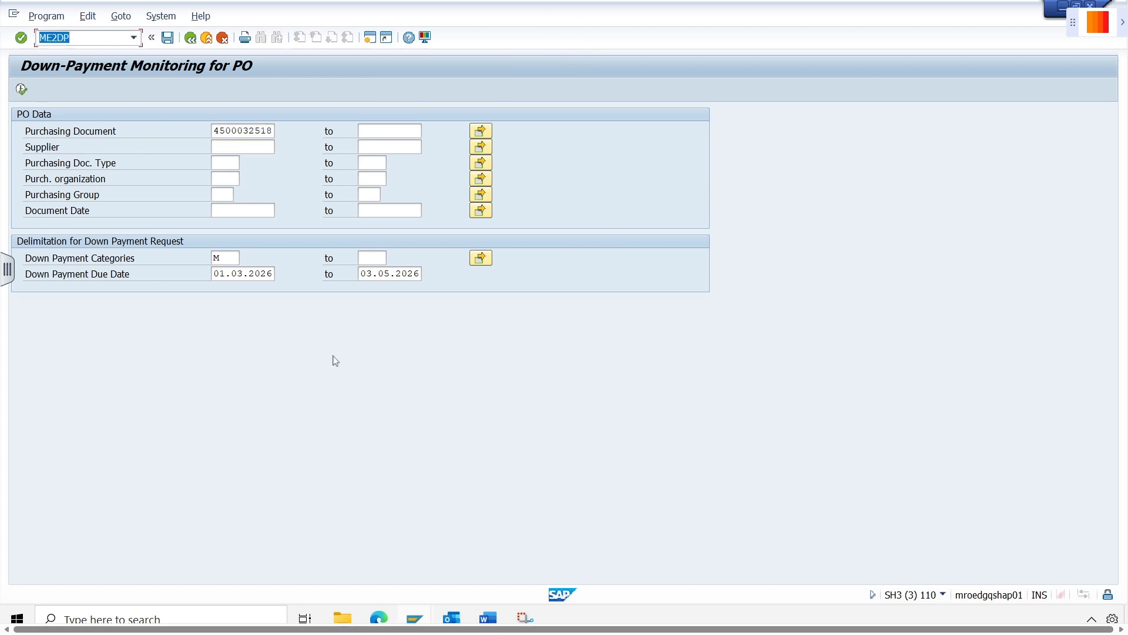
click(333, 362)
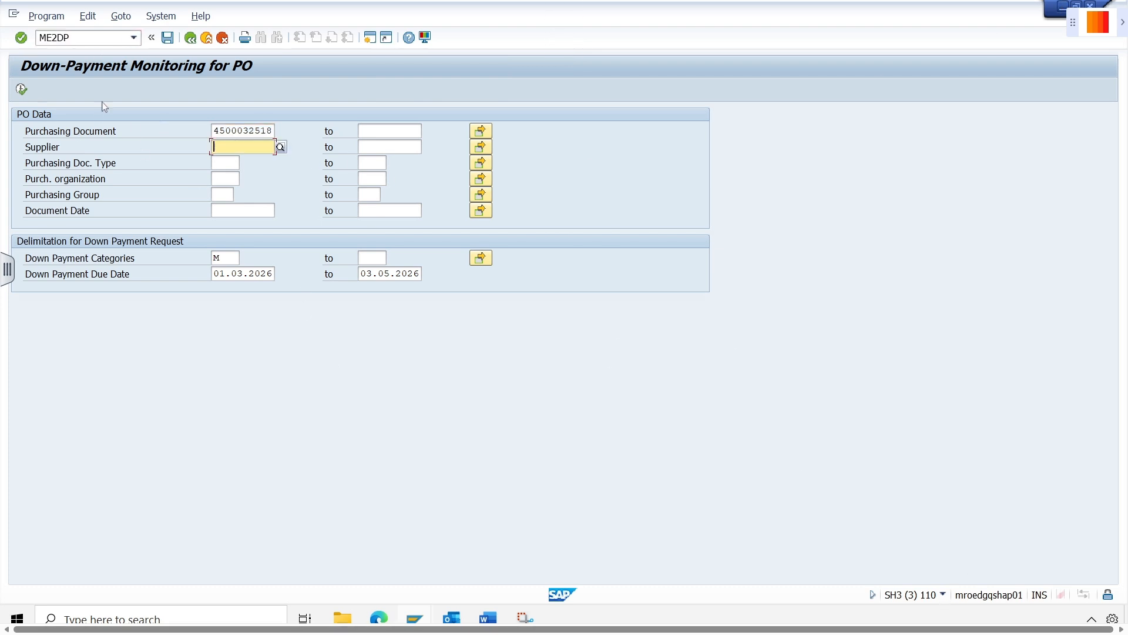
click(22, 89)
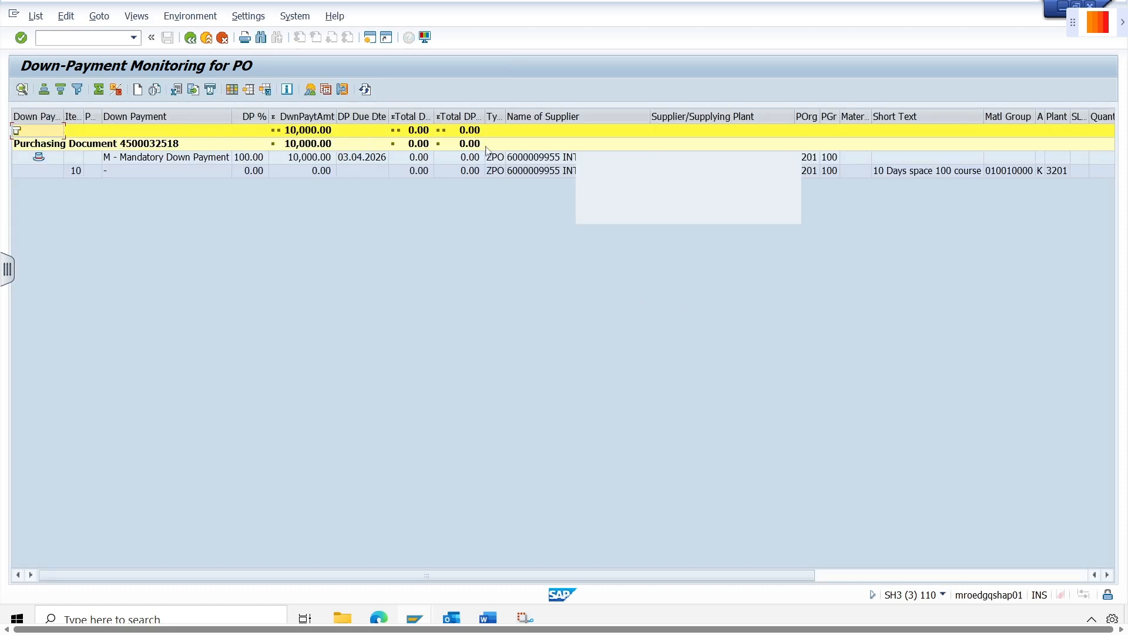
Exit the down-payment monitoring report and open the Fiori launchpad with transaction /ui2/flp.
click(207, 39)
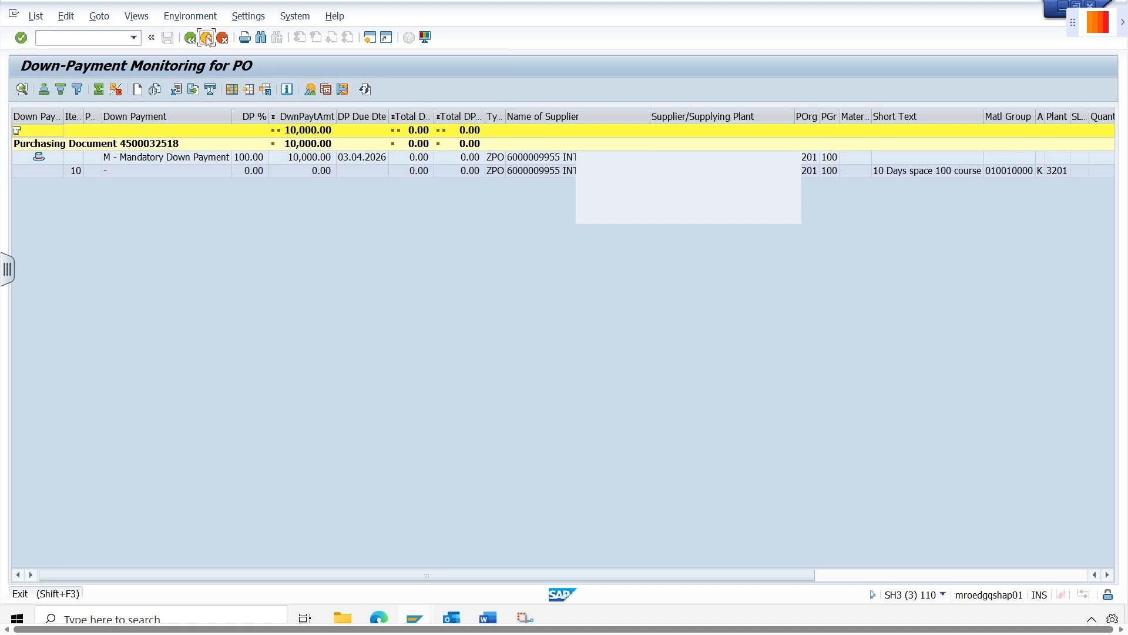
click(207, 39)
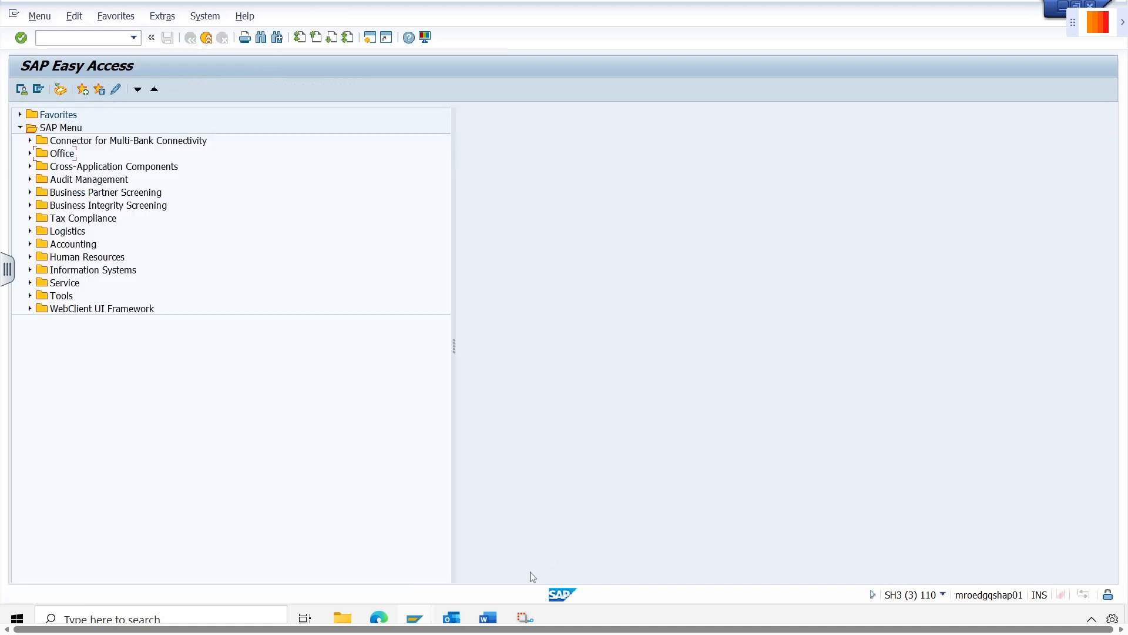
text(/nui)
key(BackSpace)
text(/ui2/flp)
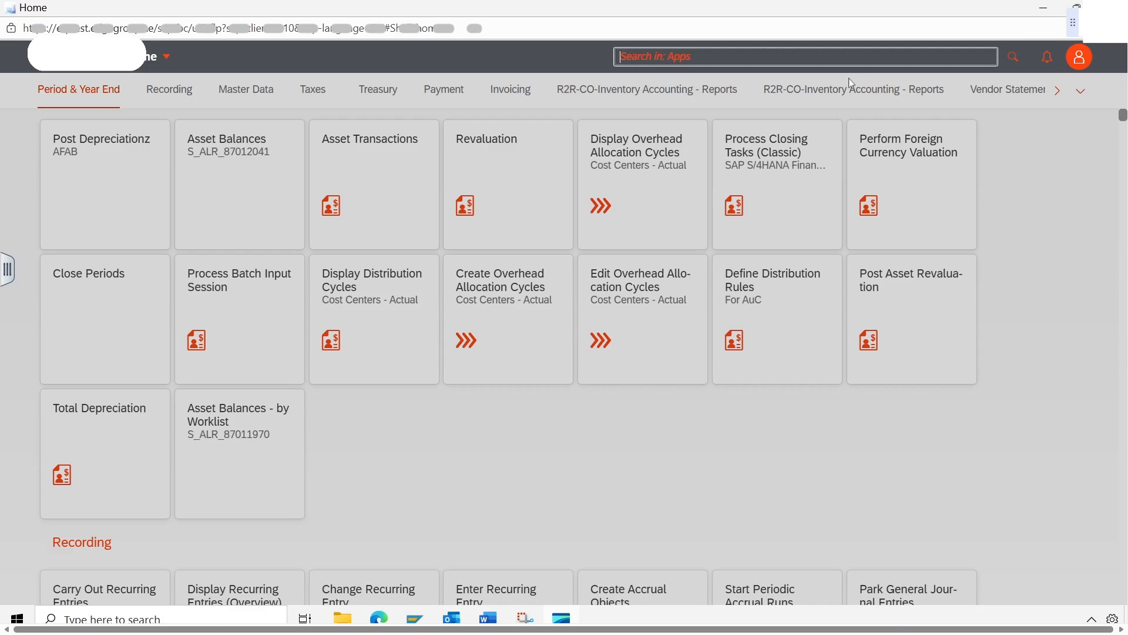
Find ME2DP in the Fiori launchpad and open Down-Payment Monitoring for PO.
text(ME)
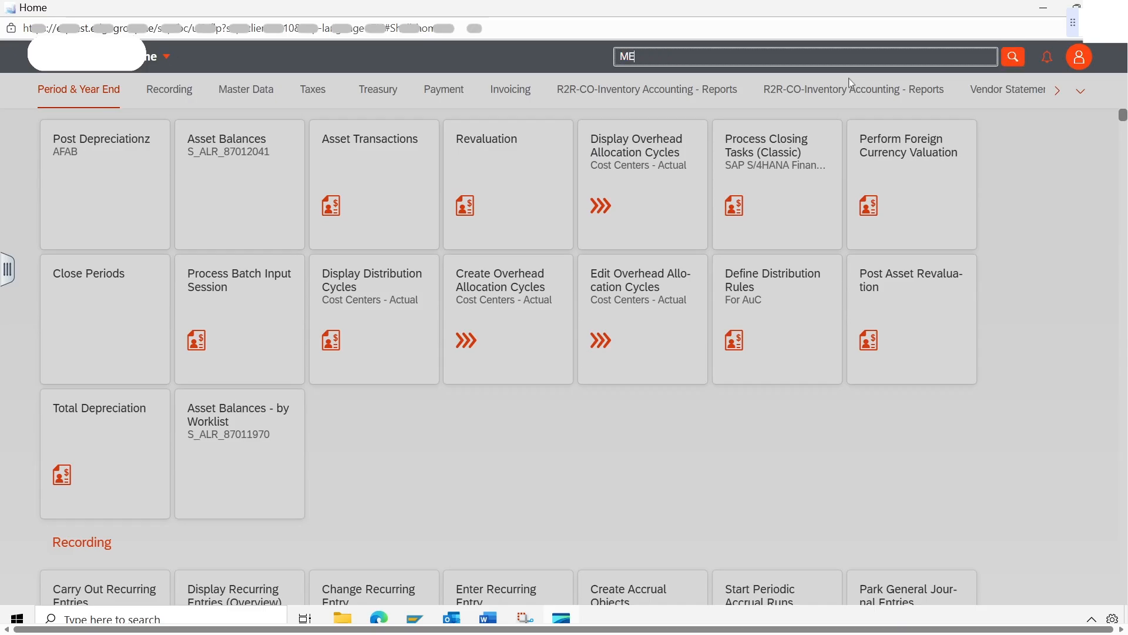
text(2DP)
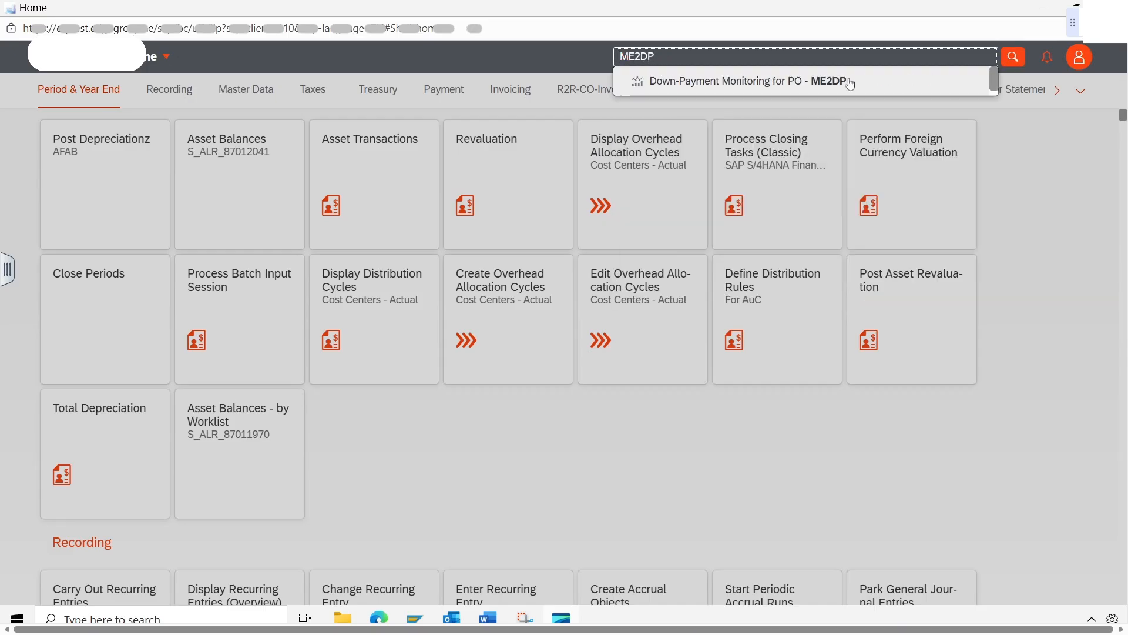
click(768, 82)
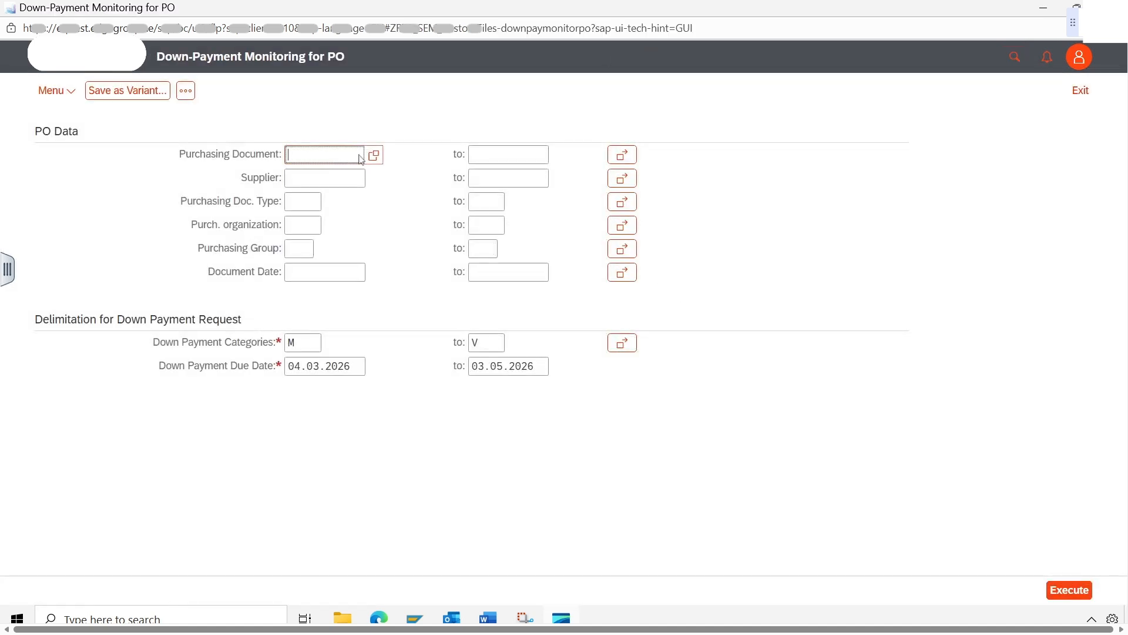
Get the purchase order number from the purchase order window and run the Fiori down-payment monitoring report for it.
mouse_move(418, 619)
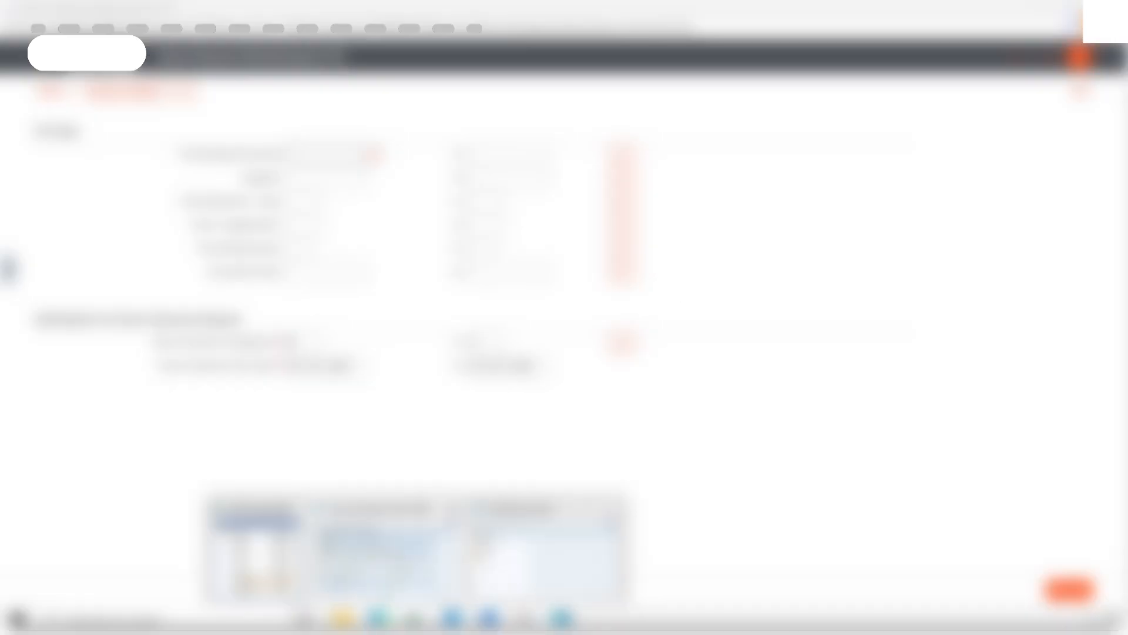
click(383, 559)
click(561, 617)
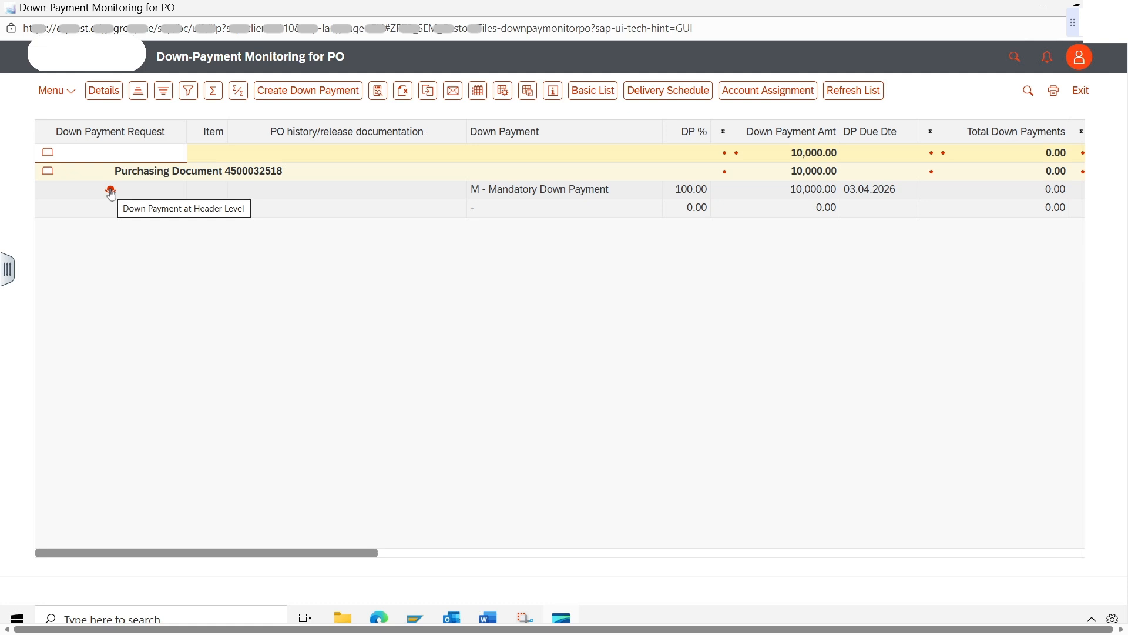
Start a down payment request for the header-level mandatory down payment, choosing PO item 00010.
click(111, 190)
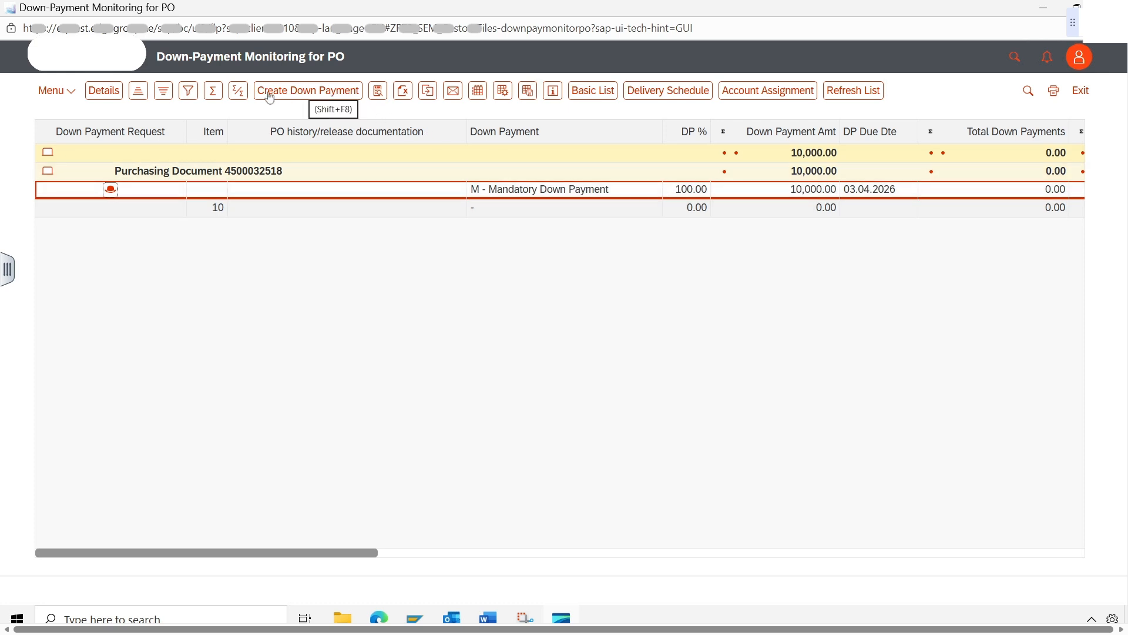
click(297, 96)
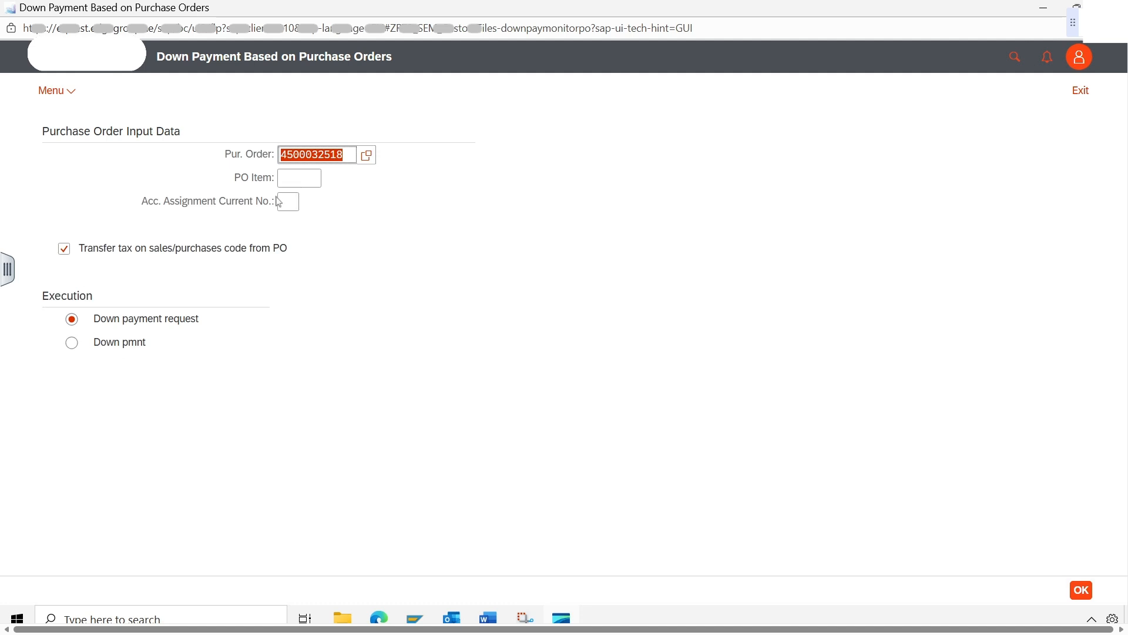
click(289, 181)
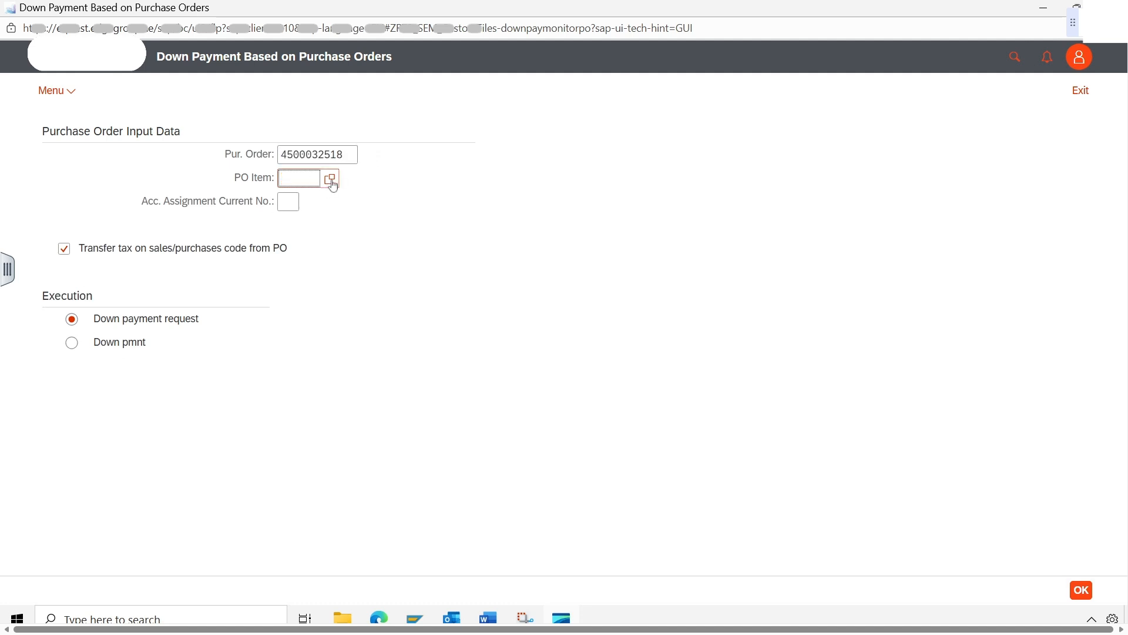
click(330, 178)
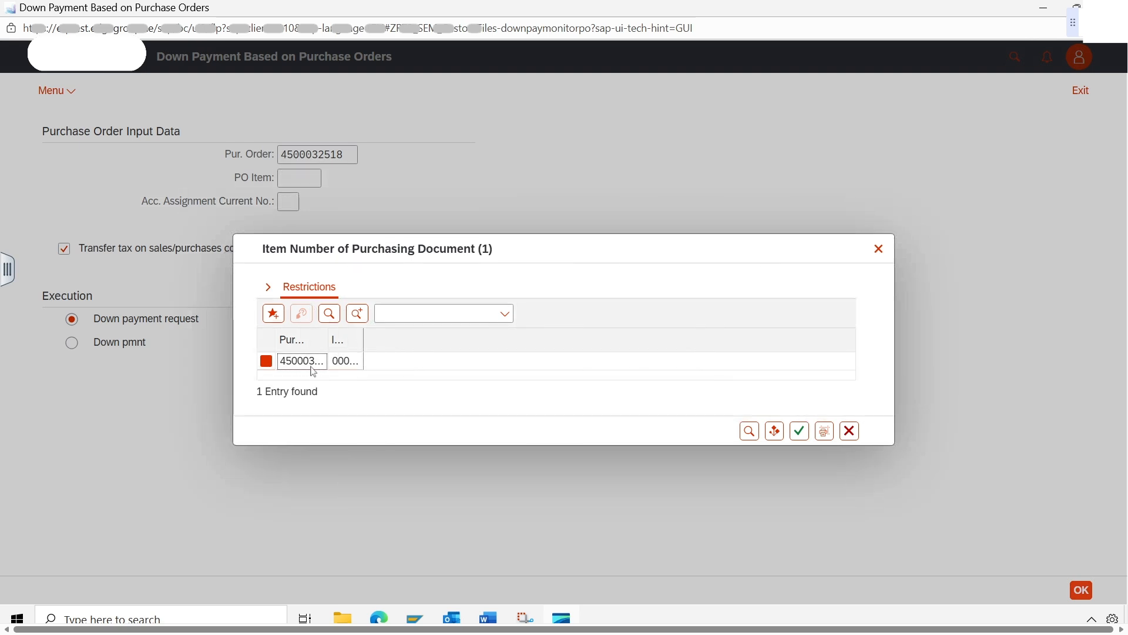
double_click(285, 361)
click(396, 264)
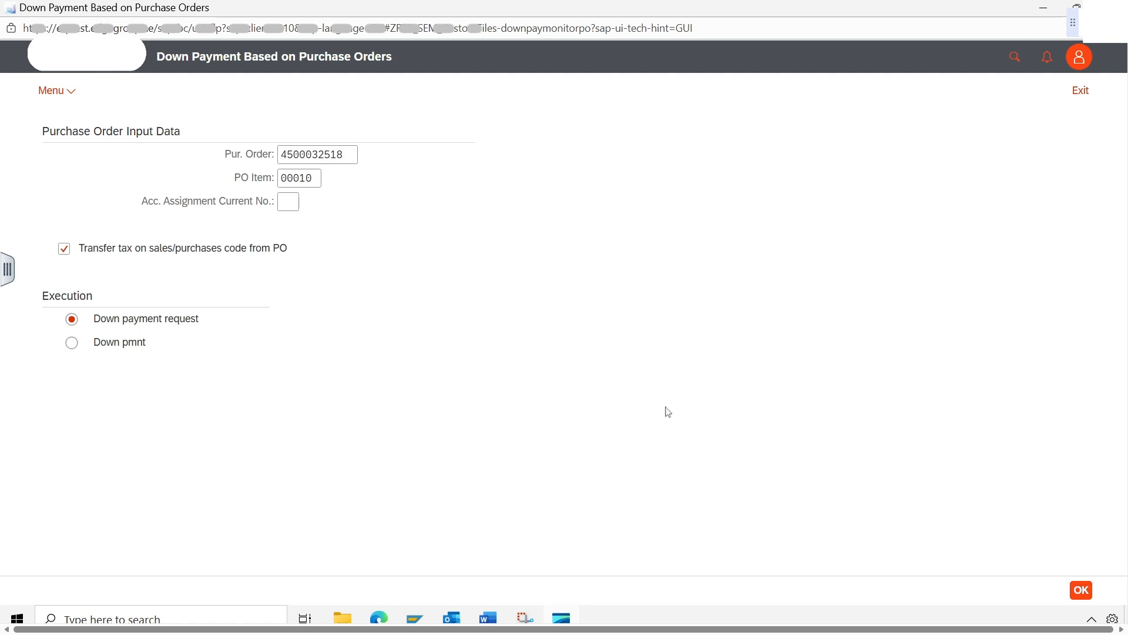
click(1084, 591)
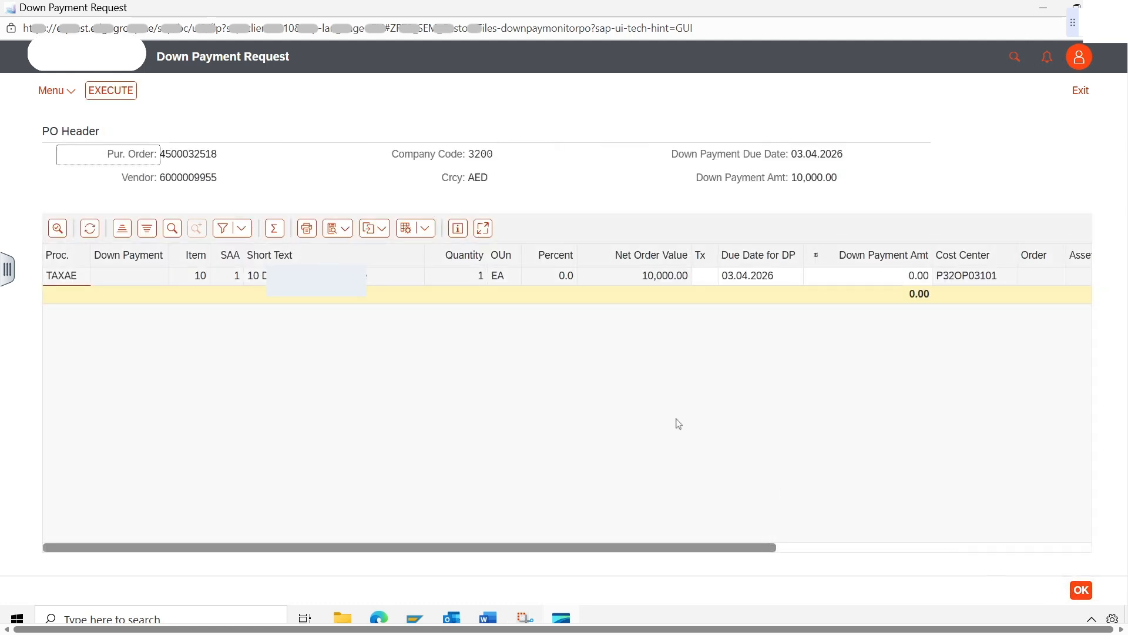
Enter 10000 as the down payment amount for item 10 and execute the request.
click(876, 281)
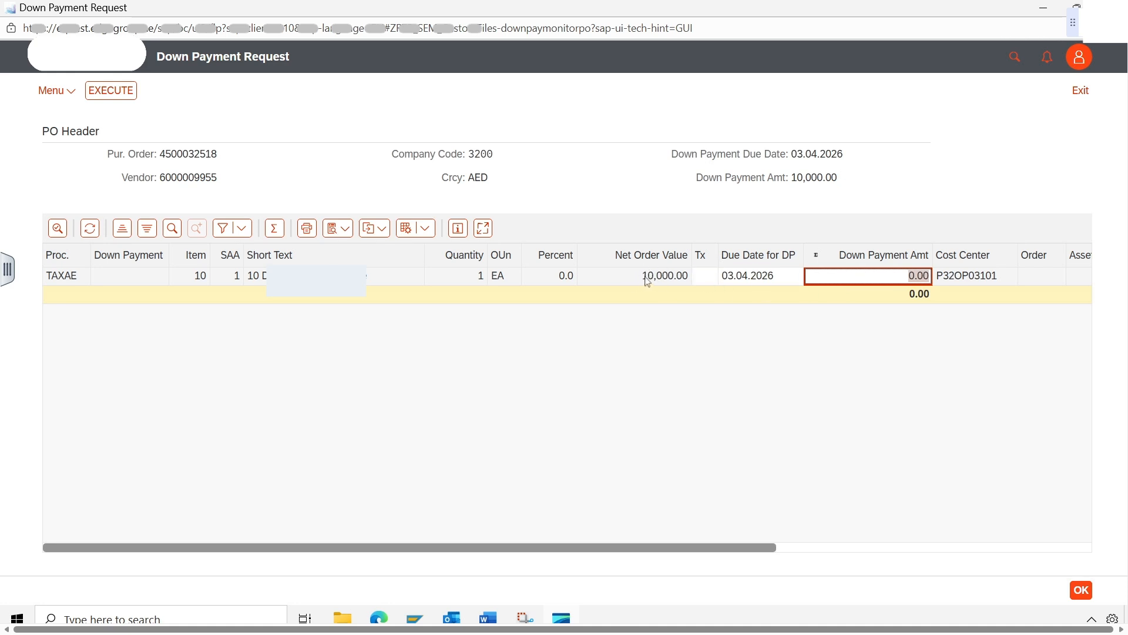
text(10000)
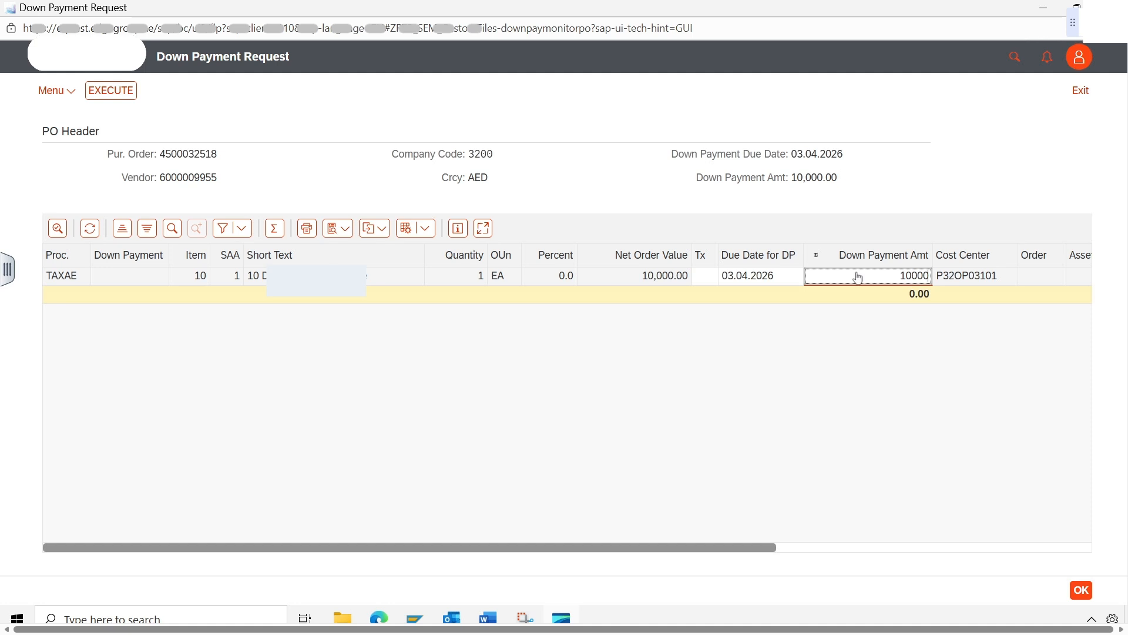
key(Return)
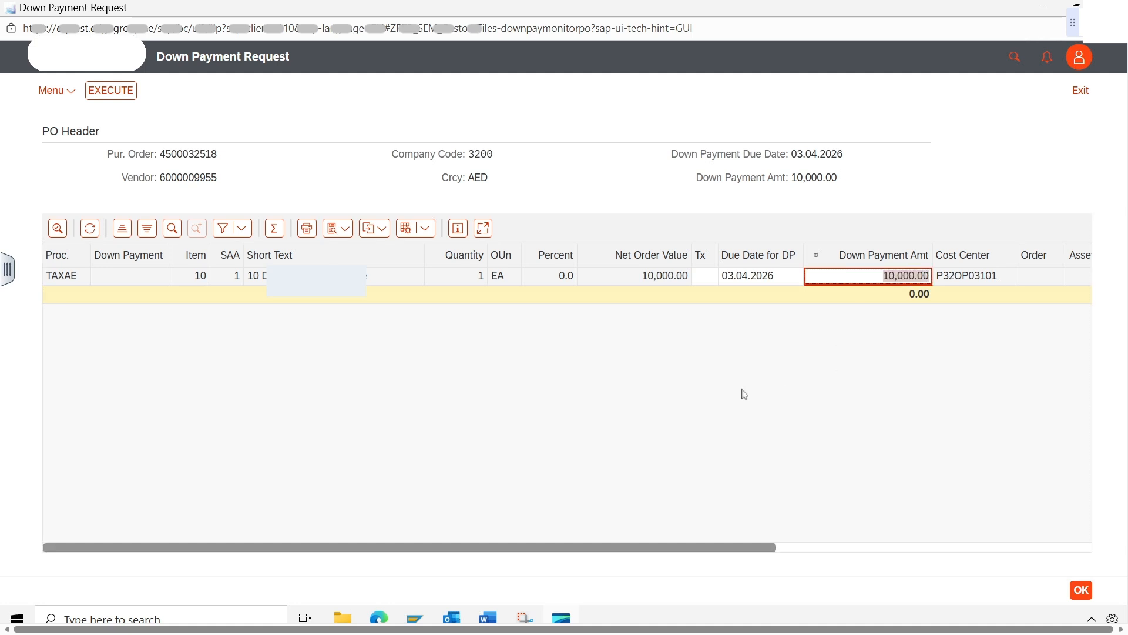
click(745, 394)
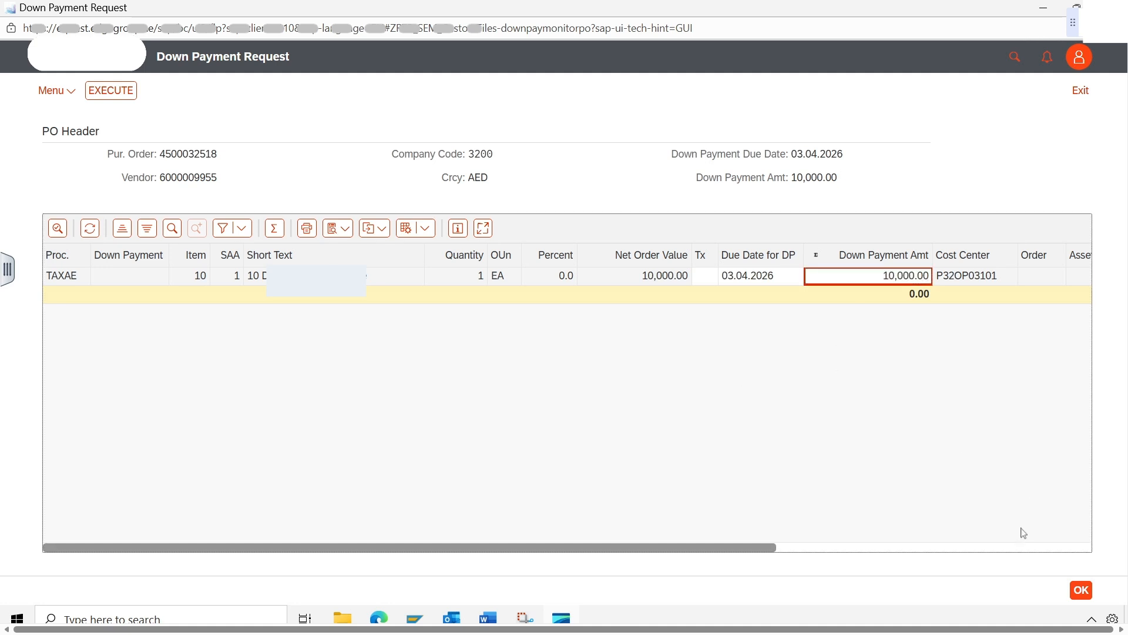
click(520, 618)
click(278, 327)
click(100, 93)
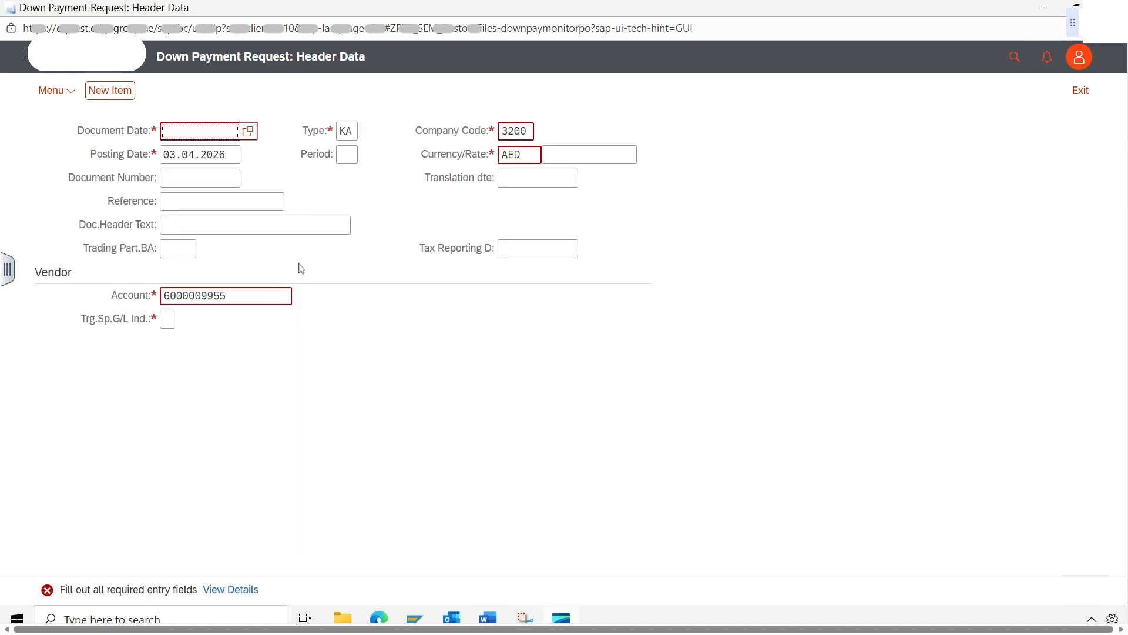
Set the request's document date to 03.04.2026 and its target special G/L indicator to A.
click(248, 133)
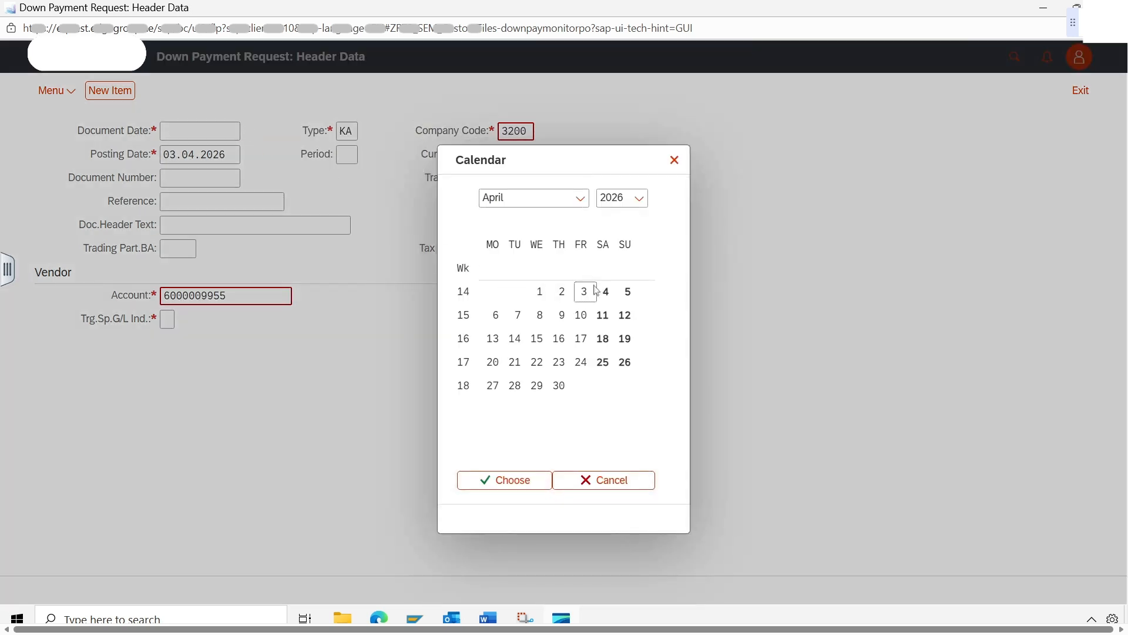
double_click(585, 292)
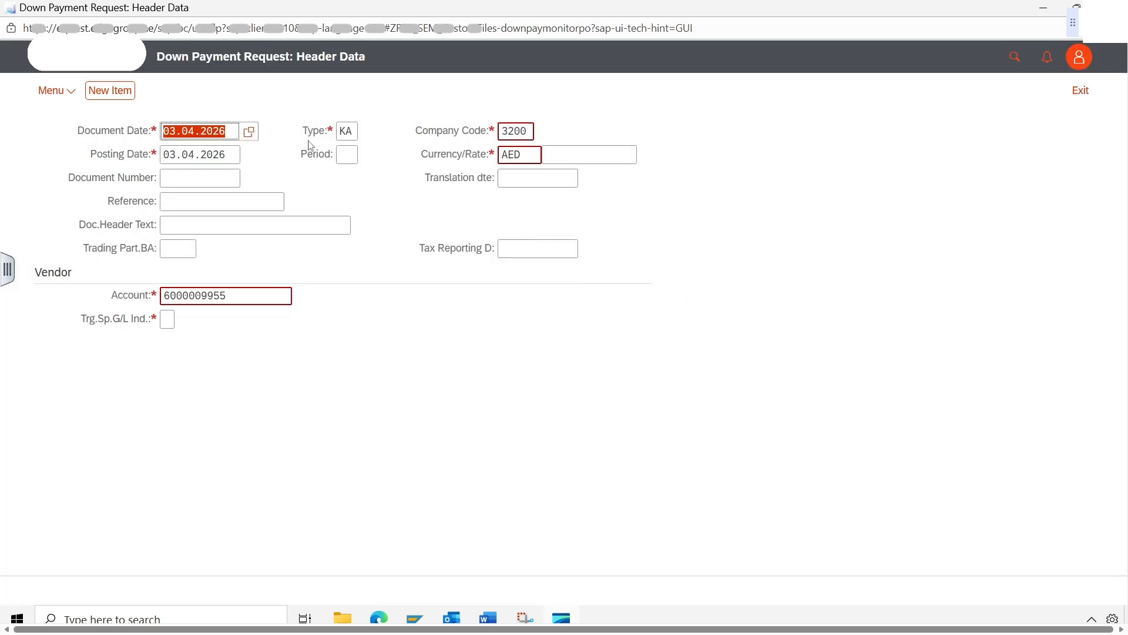
click(168, 321)
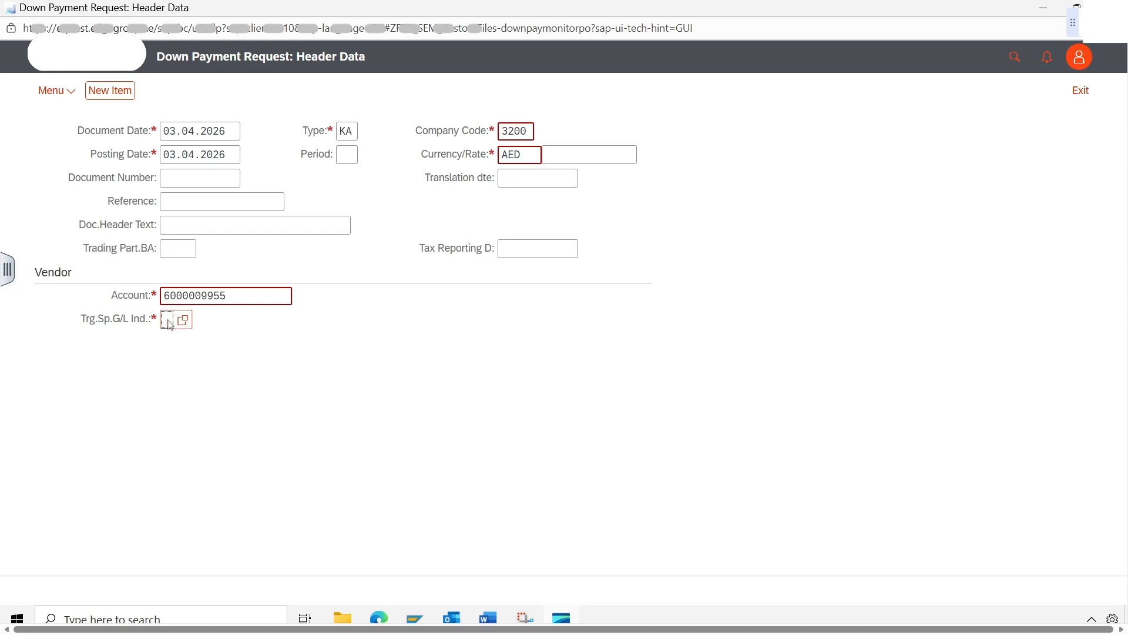
text(A)
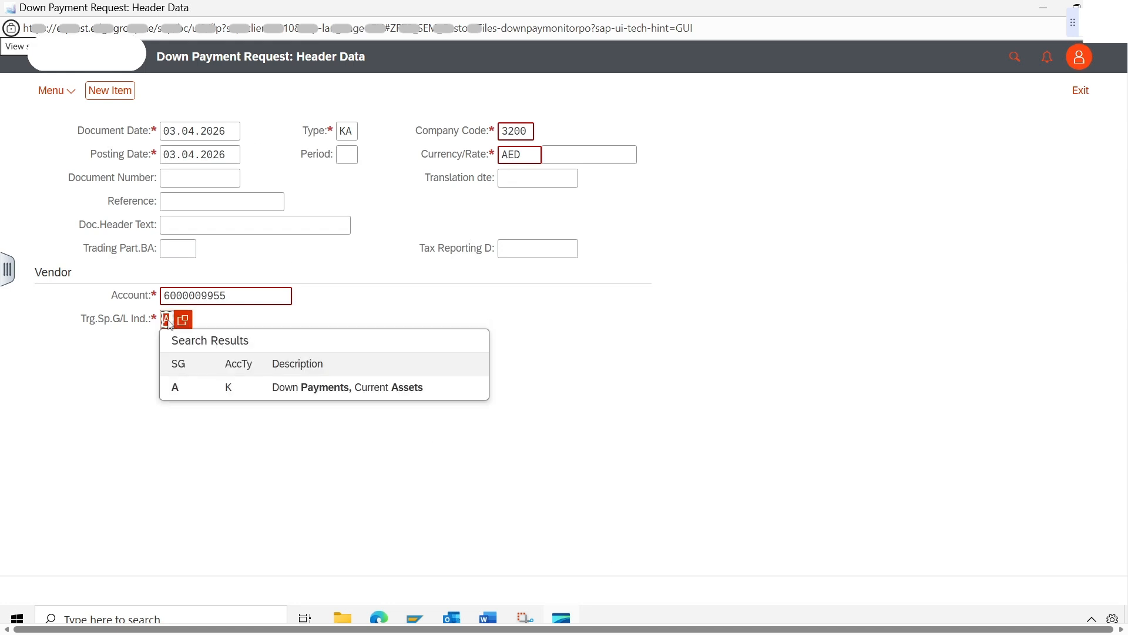
click(592, 328)
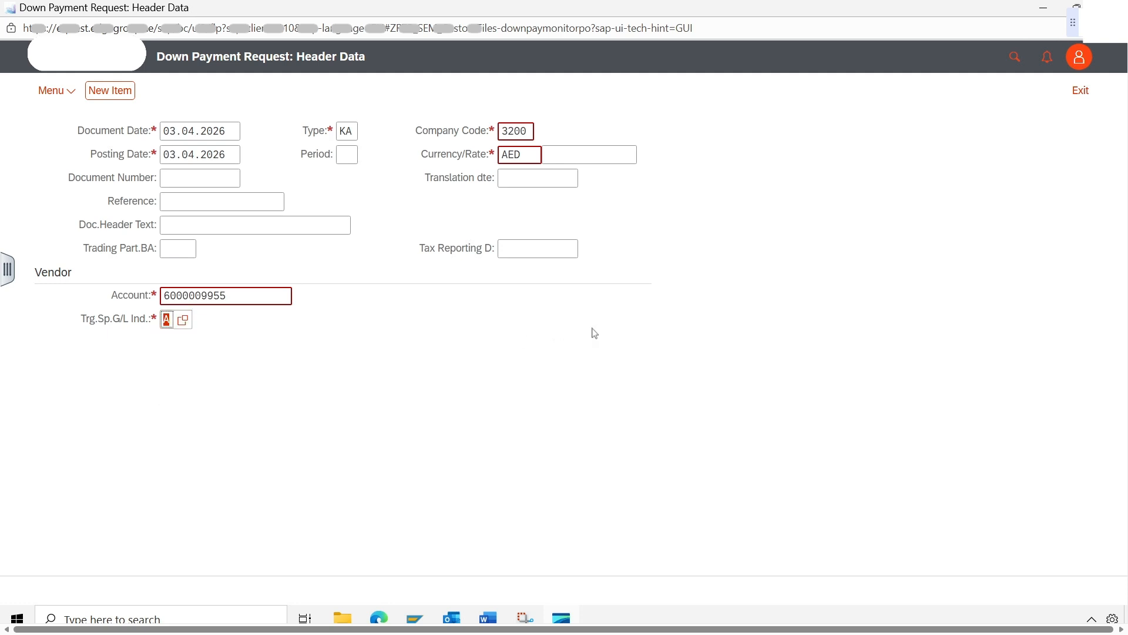
Enter TEST as the reference and test as the document header text, and validate the request in the display overview.
click(207, 203)
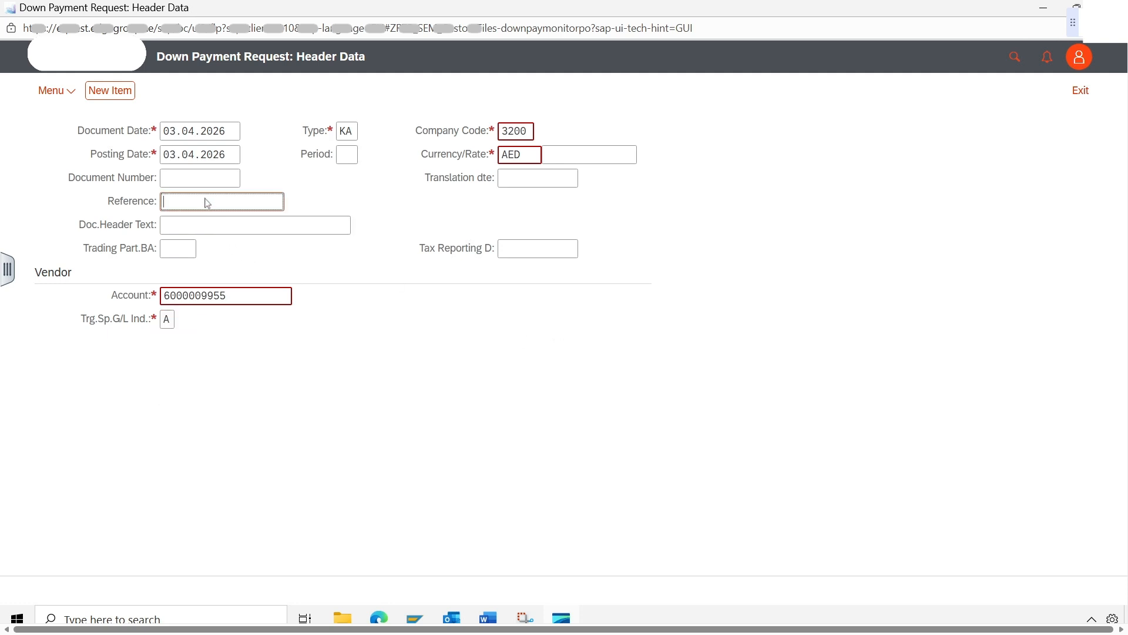
text(TEST)
key(Tab)
key(Tab)
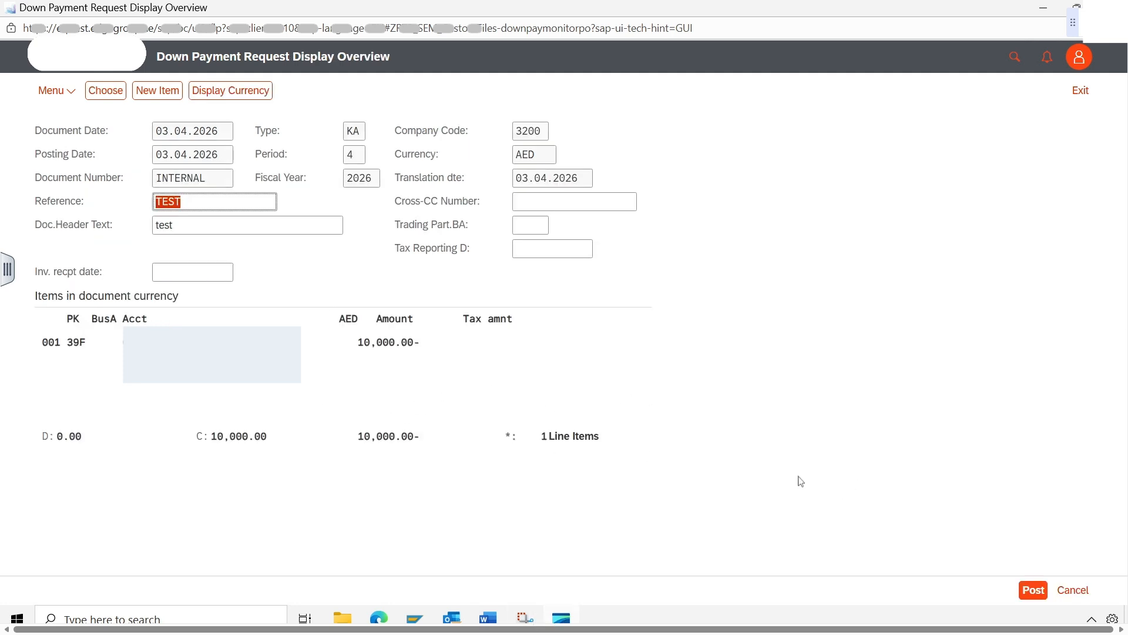
key(Return)
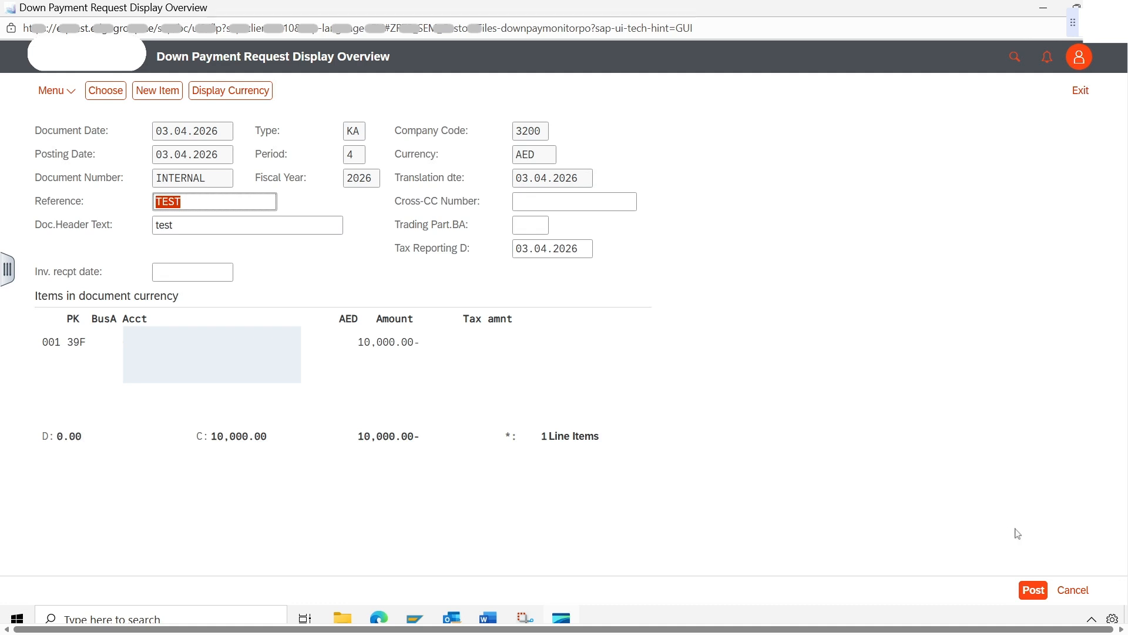
Post the down payment request, accepting the commitment item warning.
click(1036, 591)
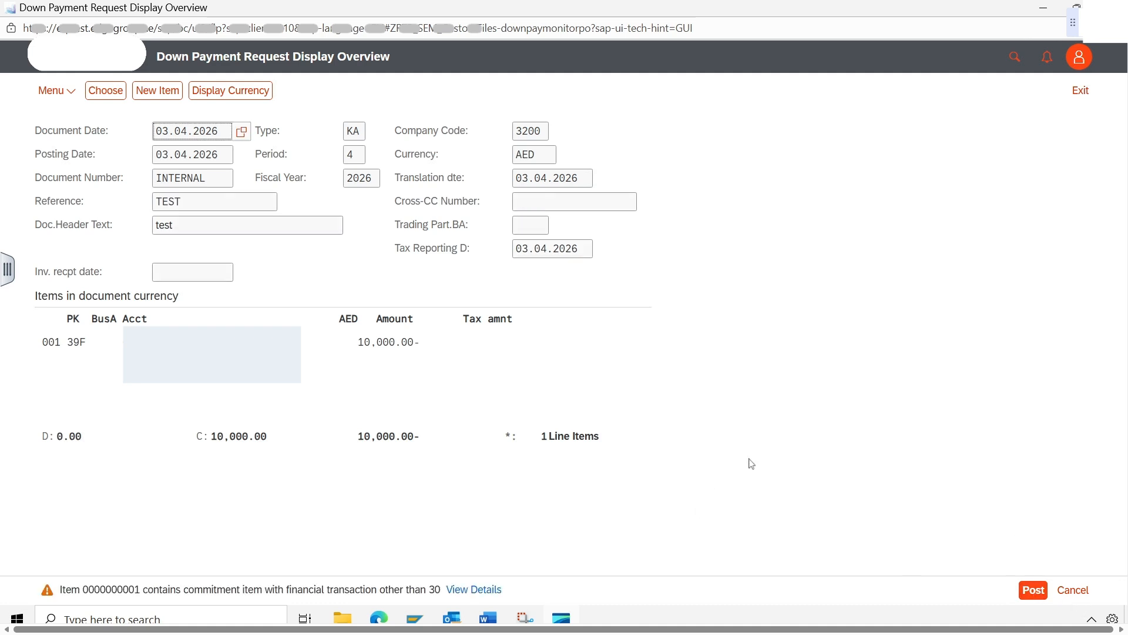
key(Return)
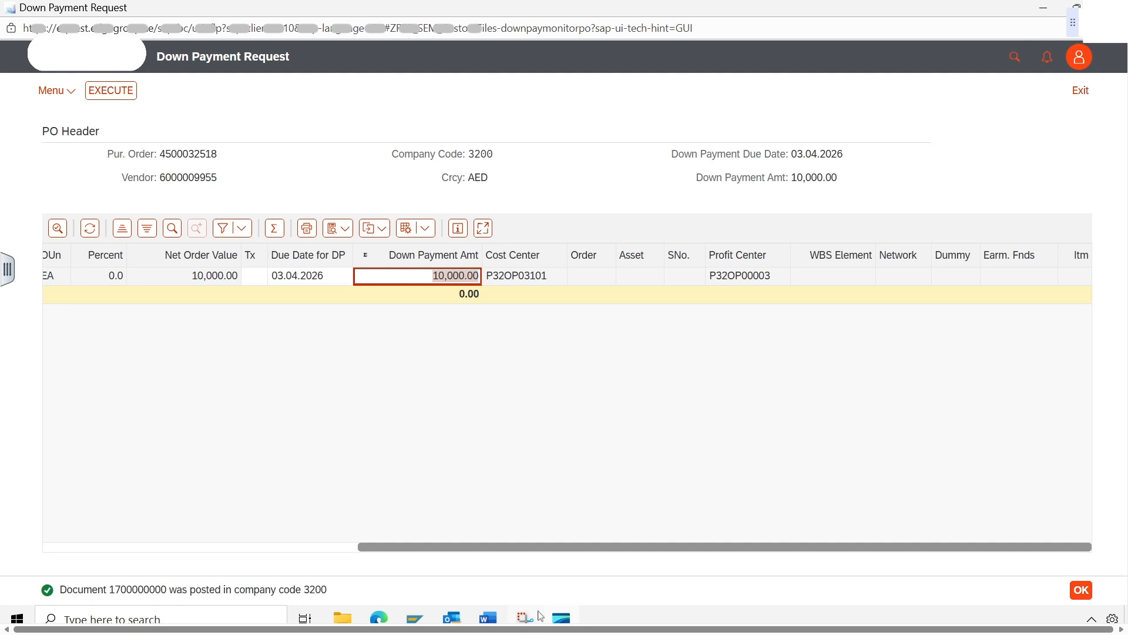
click(450, 392)
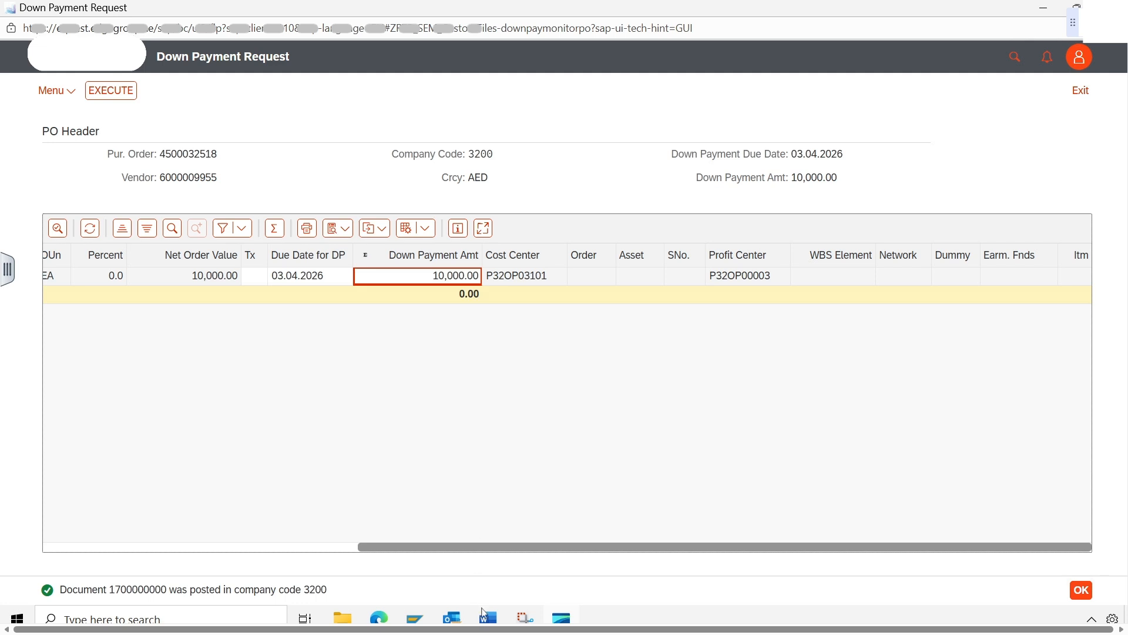
Switch to the purchase order in SAP GUI, reload it, and open the down payment request document from item 10's purchase order history.
click(438, 510)
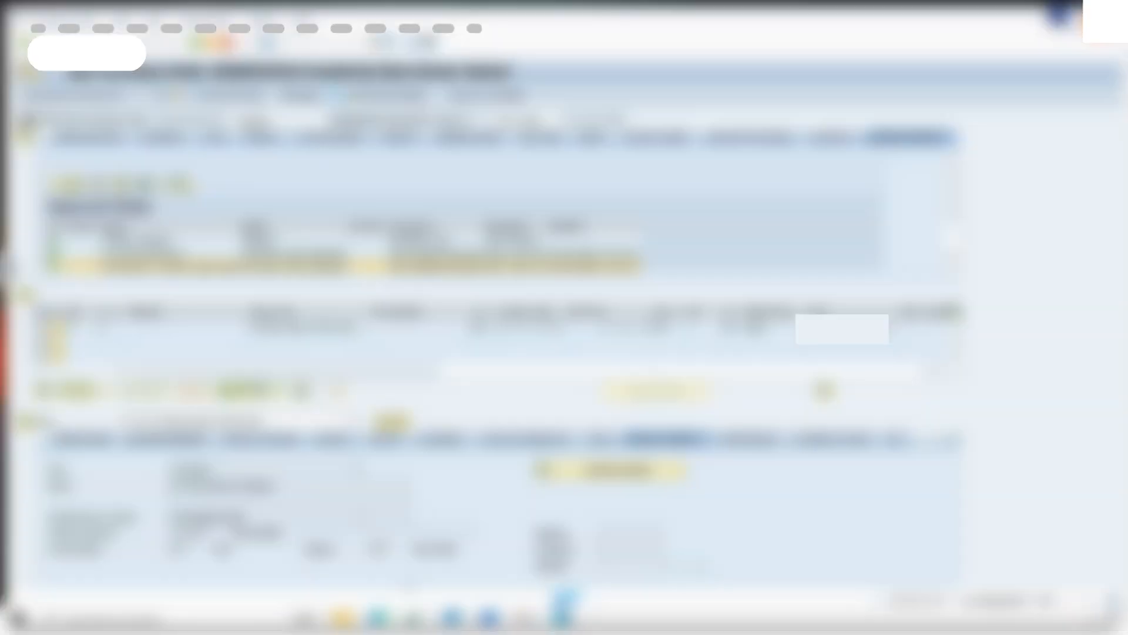
click(173, 90)
key(Return)
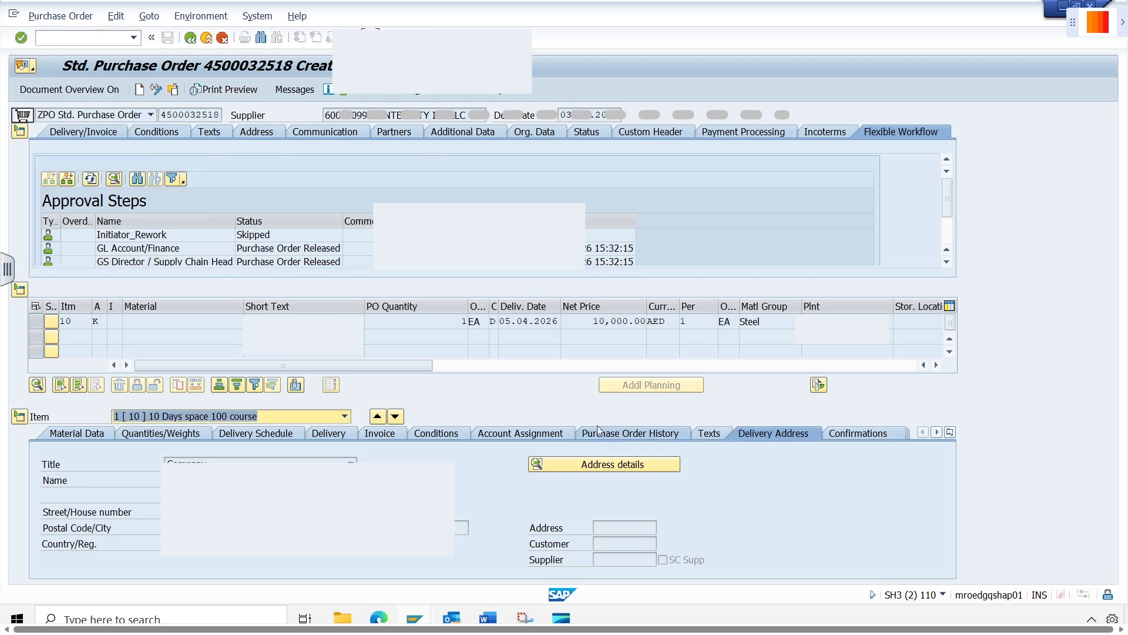
click(642, 435)
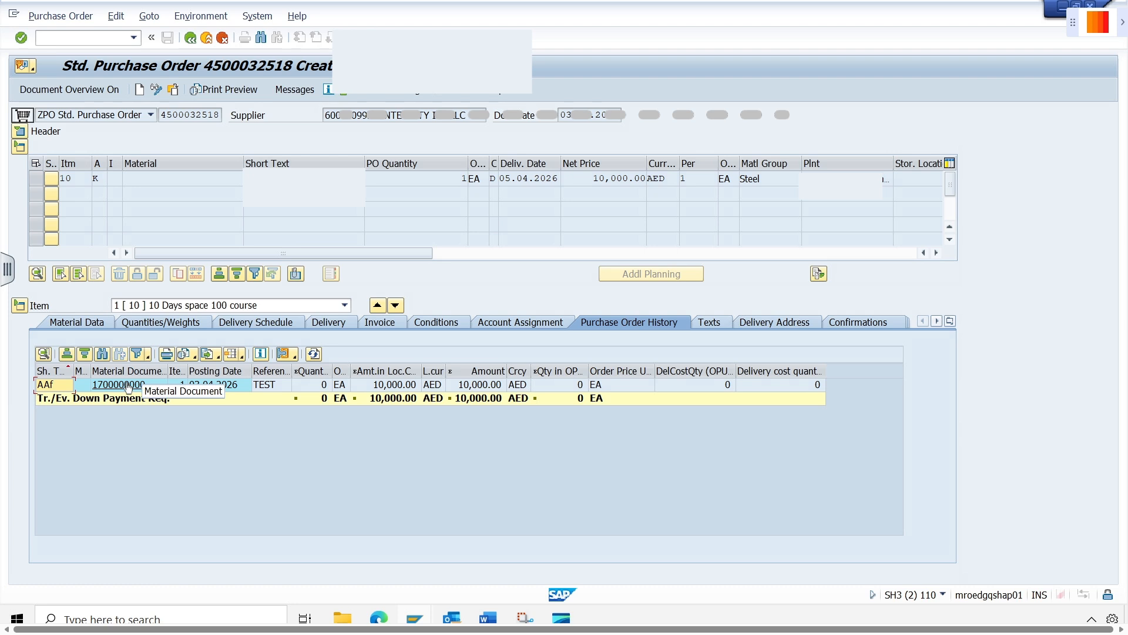
click(120, 385)
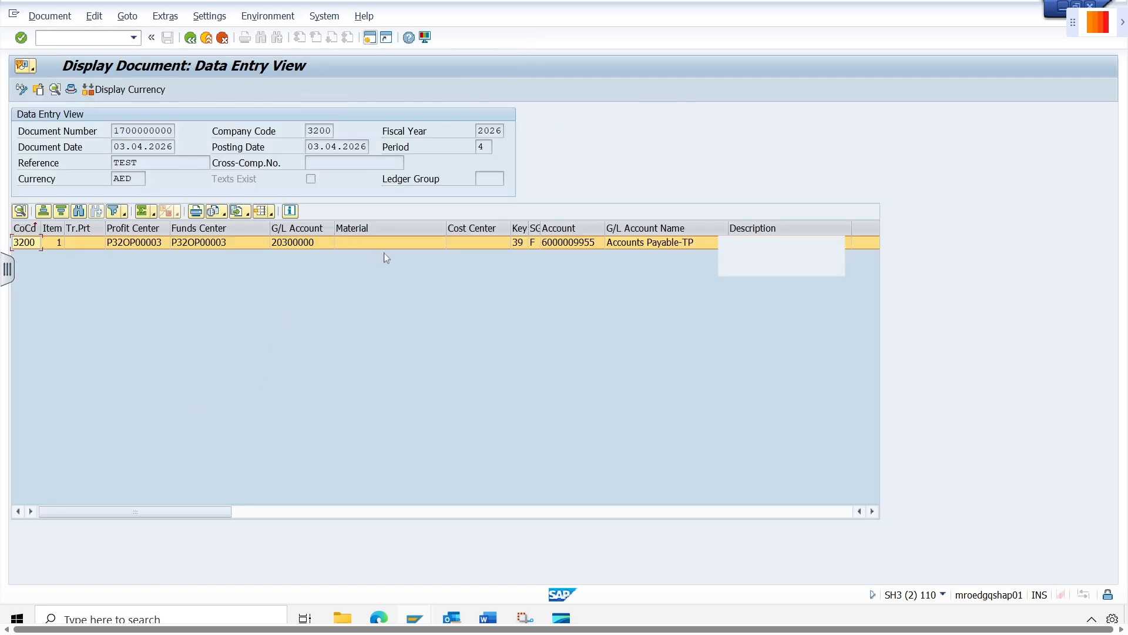
Examine the document's posting key, special G/L indicator, account and document number, widening the special G/L column.
click(518, 241)
click(535, 245)
drag(545, 228, 576, 231)
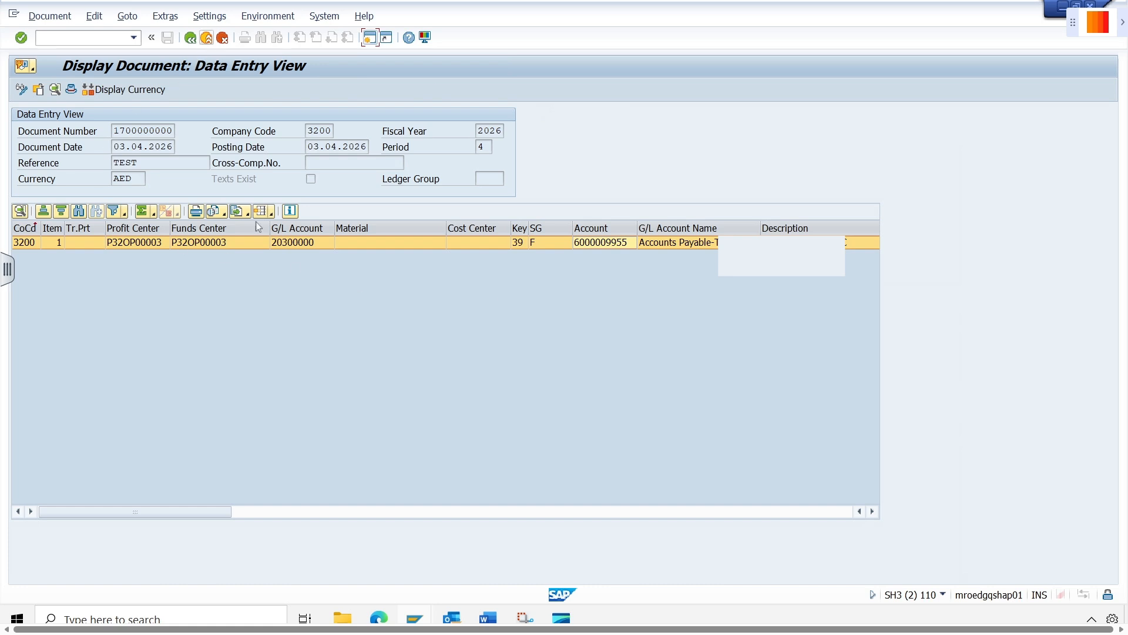
double_click(158, 132)
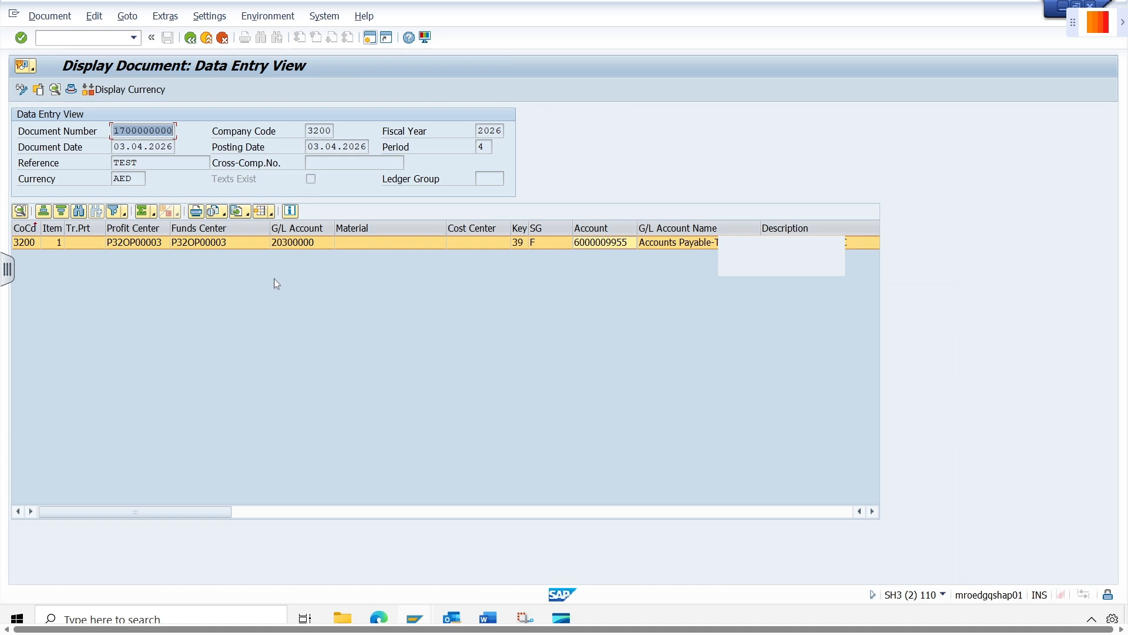
Leave the document and purchase order displays for SAP Easy Access and narrow the menu tree.
click(191, 40)
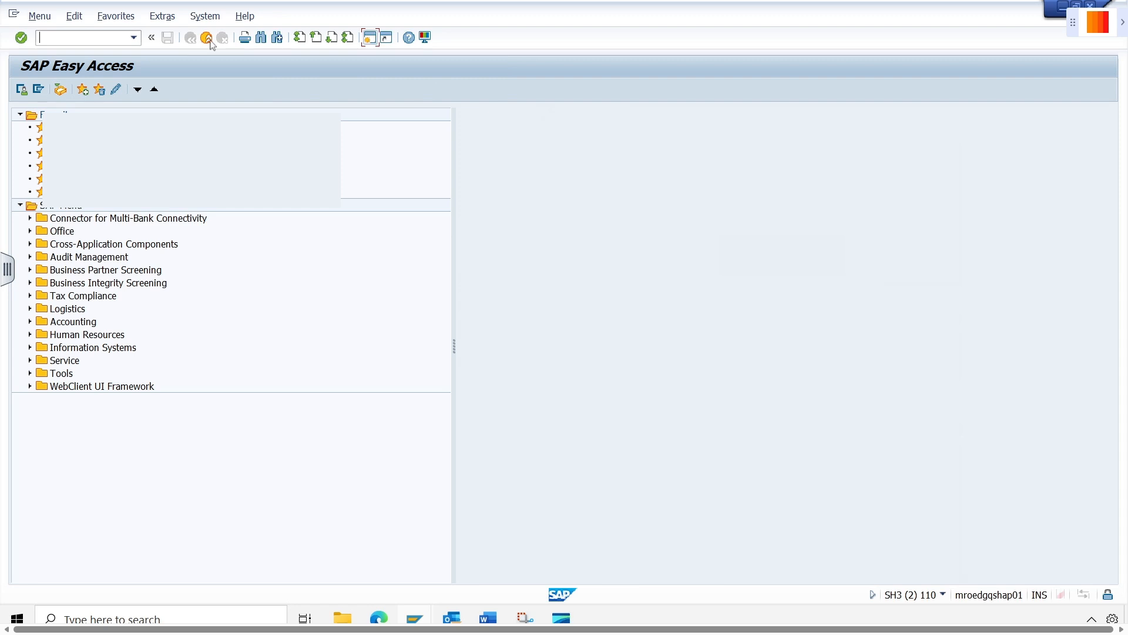
drag(453, 343, 274, 338)
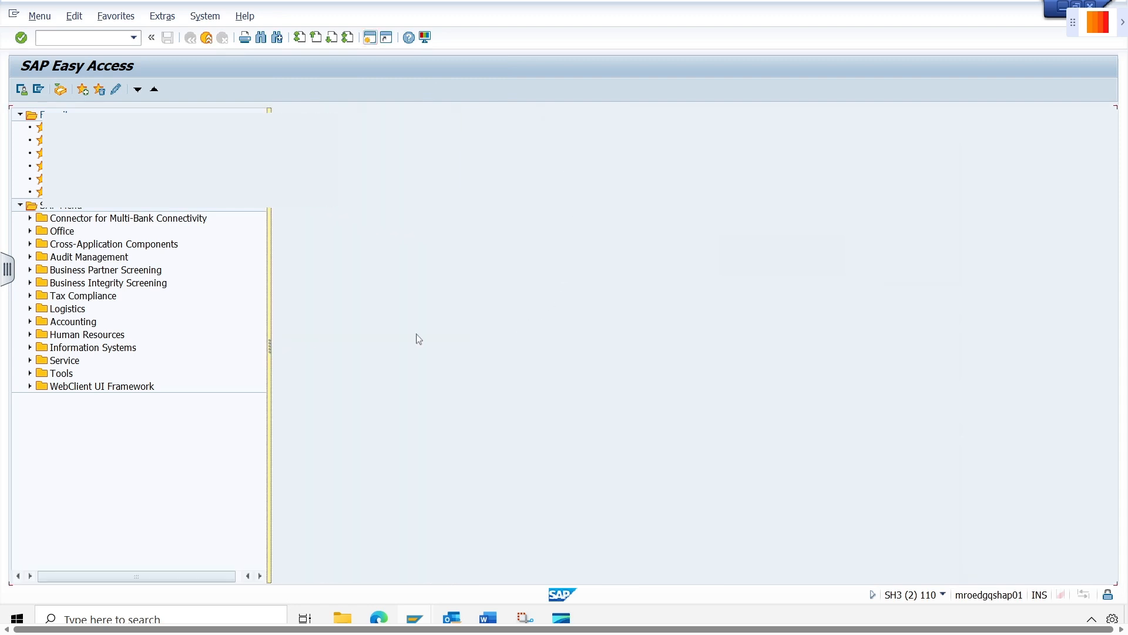